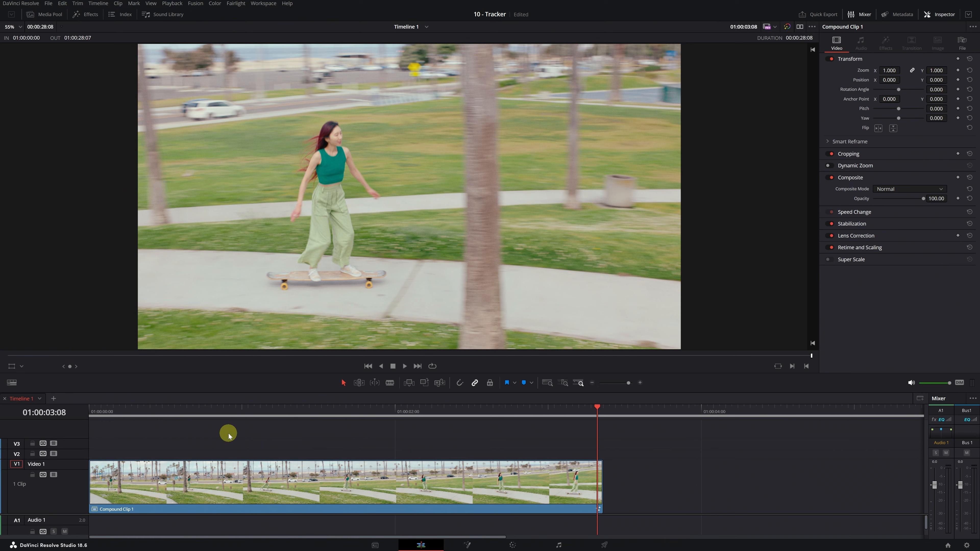
Step: Park the Edit timeline playhead at 01:00:01:04 on the skateboarder compound clip
{"action": "left_click", "coordinate": [266, 409]}
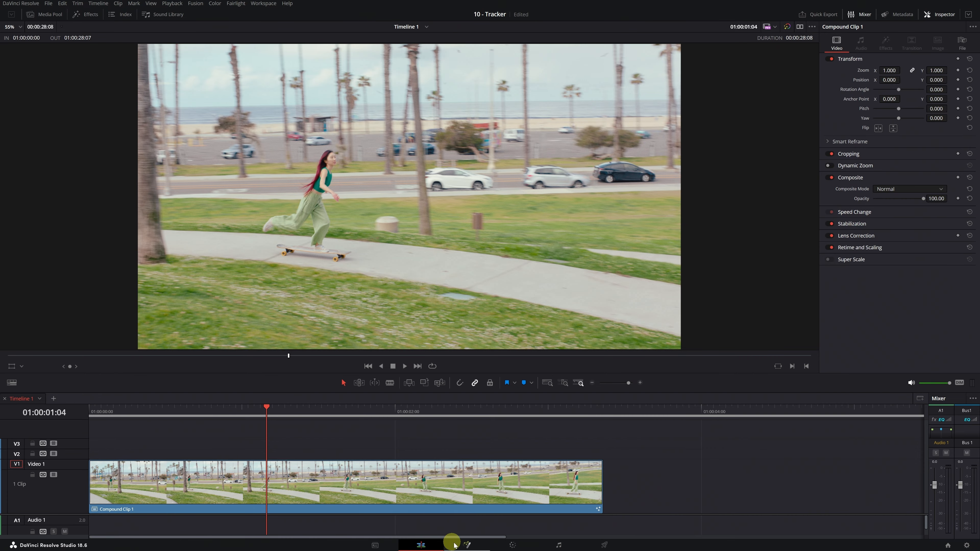
Step: Open the clip in Fusion, filter Effects to 'tracker', and drag Tracker toward the MediaIn1–MediaOut1 link
{"action": "left_click", "coordinate": [467, 546]}
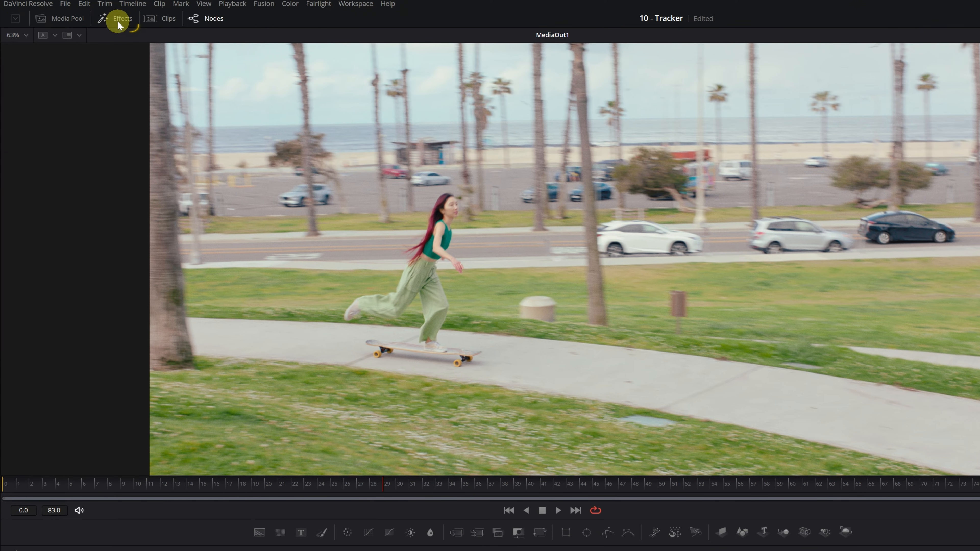
{"action": "left_click", "coordinate": [119, 21]}
{"action": "left_click", "coordinate": [55, 49]}
{"action": "type", "text": "tracker"}
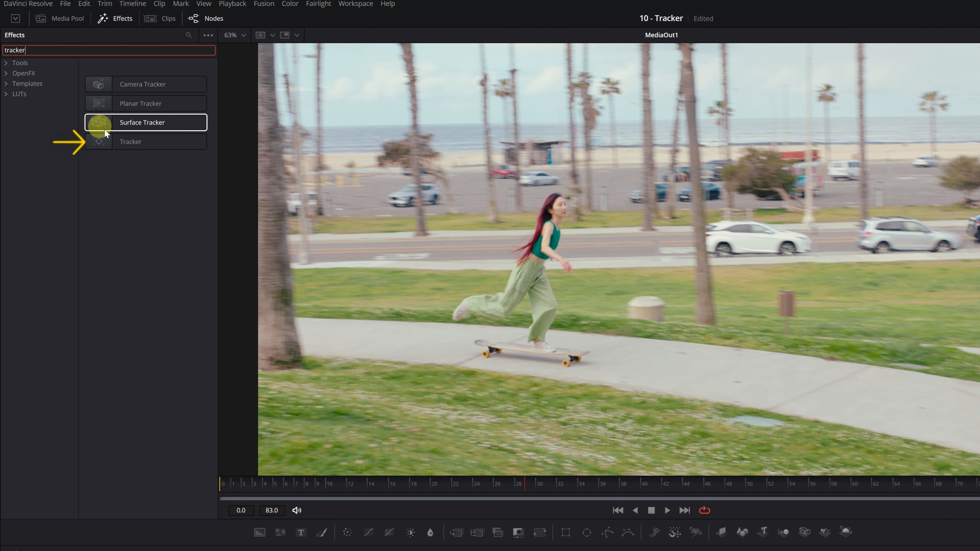
{"action": "left_click", "coordinate": [130, 142]}
{"action": "left_click_drag", "start_coordinate": [129, 141], "coordinate": [107, 110]}
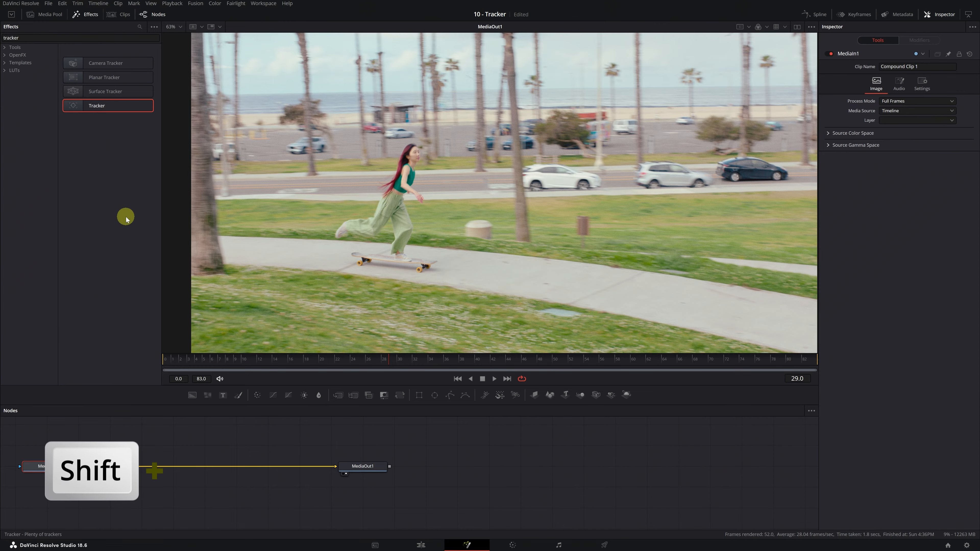
Step: Add a Tracker via Shift+Space search and place Tracker1 between MediaIn1 and MediaOut1, then close Effects
{"action": "key", "text": "shift+space"}
{"action": "type", "text": "merge"}
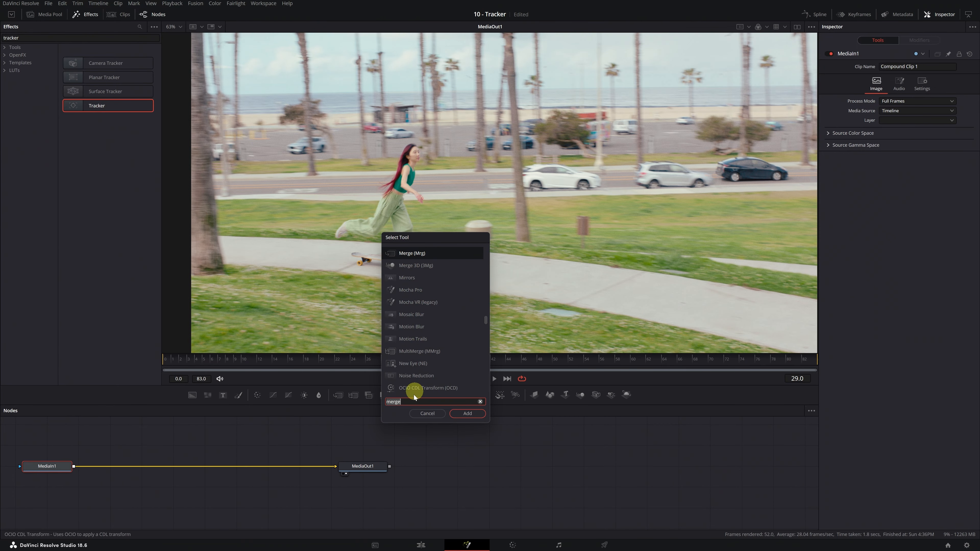
{"action": "type", "text": "tracker"}
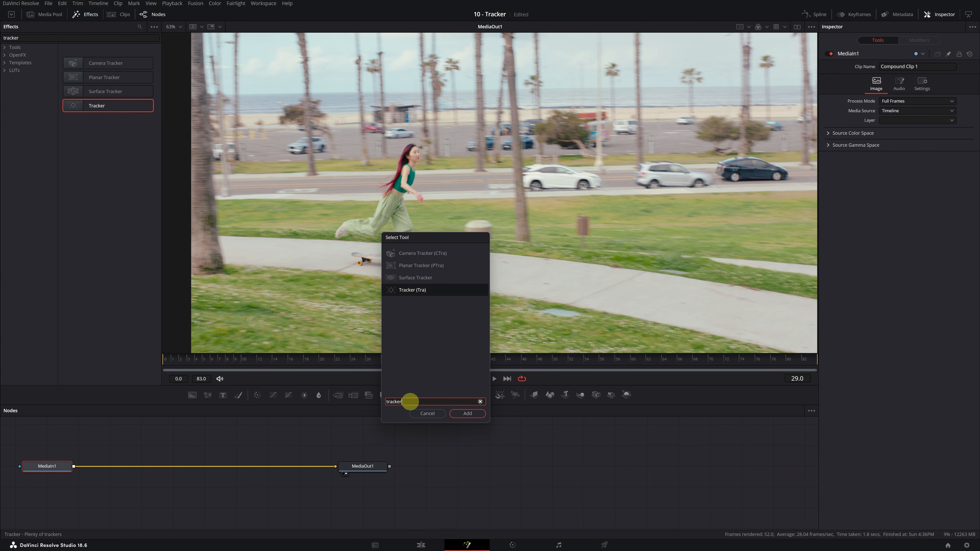
{"action": "left_click", "coordinate": [411, 290]}
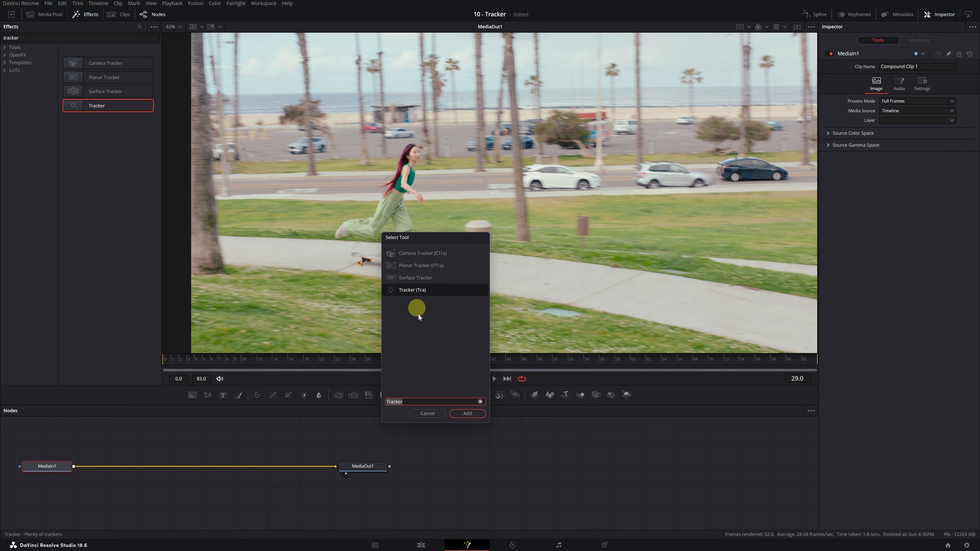
{"action": "left_click", "coordinate": [468, 416]}
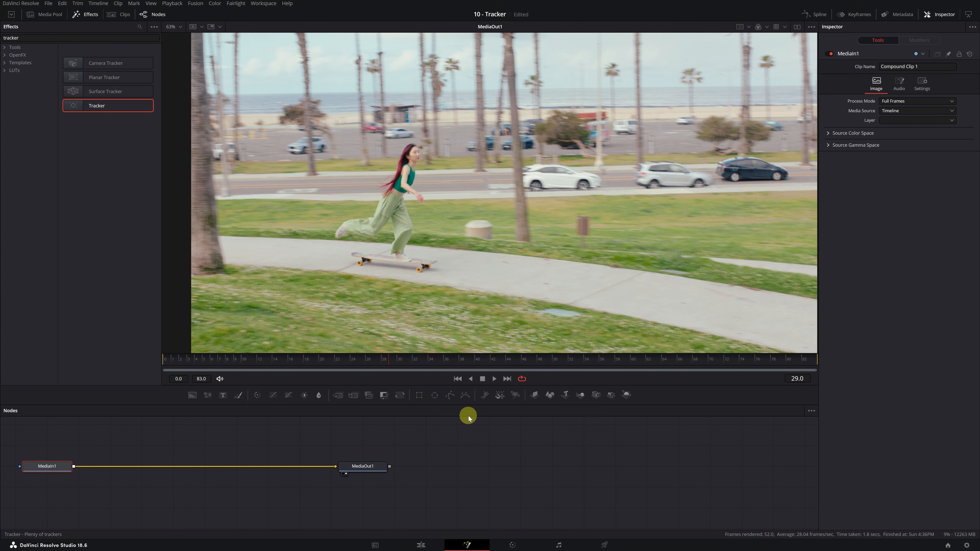
{"action": "left_click_drag", "start_coordinate": [113, 470], "coordinate": [208, 472]}
{"action": "left_click", "coordinate": [89, 16]}
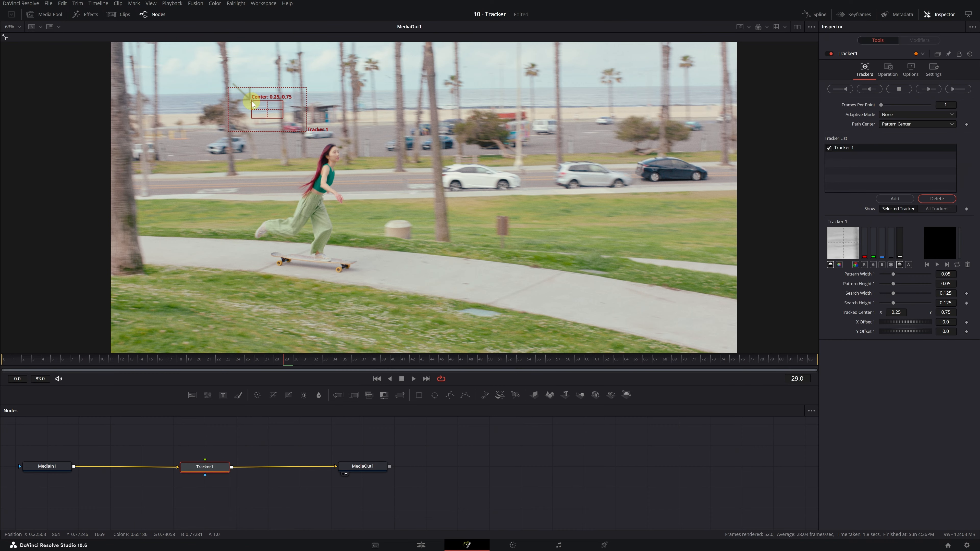
Step: Move Tracker 1 from the sky toward the skater and zoom the viewer onto her face
{"action": "left_click", "coordinate": [252, 103]}
{"action": "left_click_drag", "start_coordinate": [252, 102], "coordinate": [317, 149]}
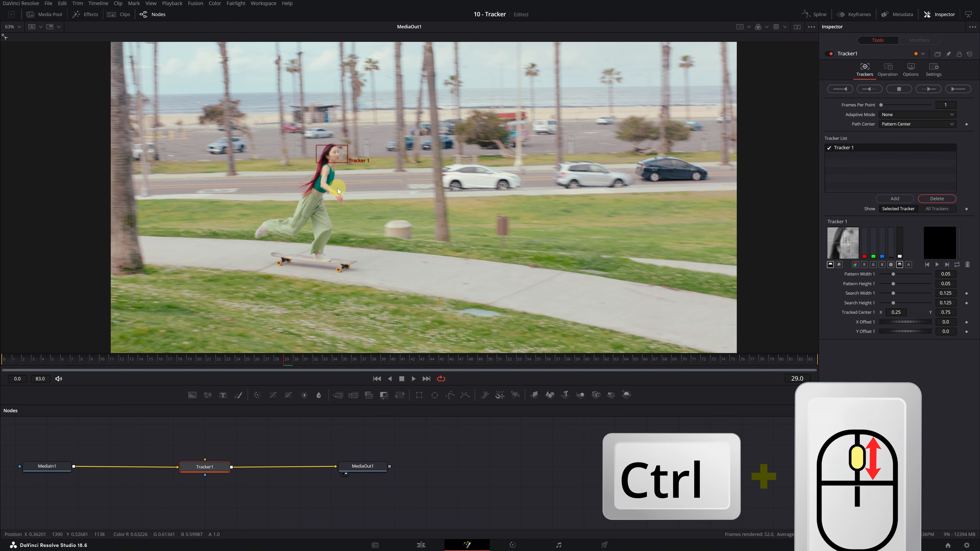
{"action": "scroll", "coordinate": [338, 188], "scroll_direction": "up", "scroll_amount": 5, "text": "ctrl"}
{"action": "scroll", "coordinate": [338, 188], "scroll_direction": "up", "scroll_amount": 2}
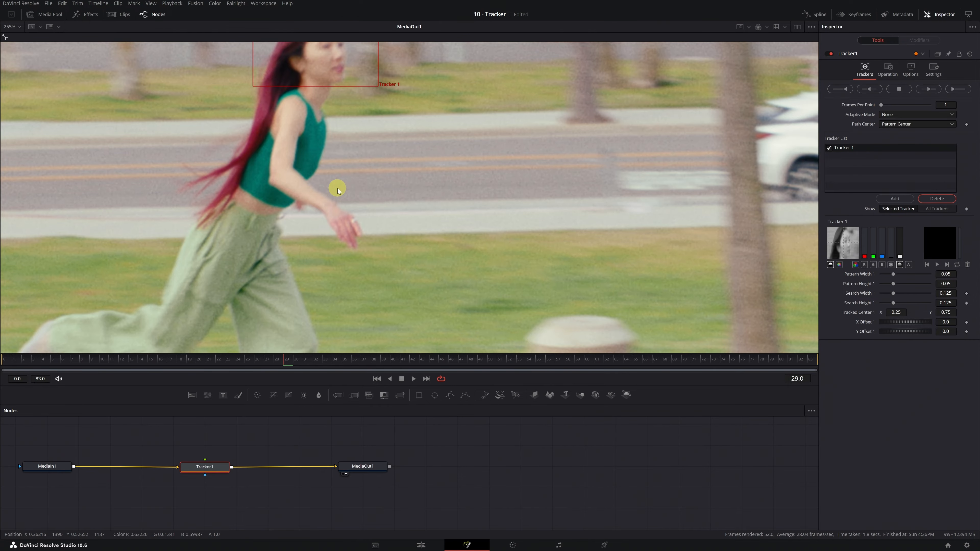
{"action": "left_click", "coordinate": [338, 159]}
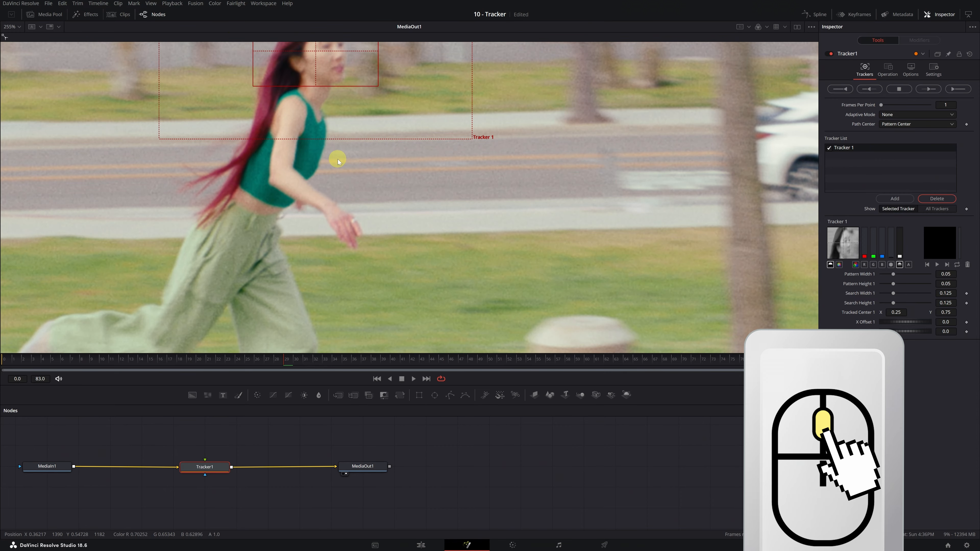
{"action": "left_click_drag", "start_coordinate": [338, 159], "coordinate": [453, 297]}
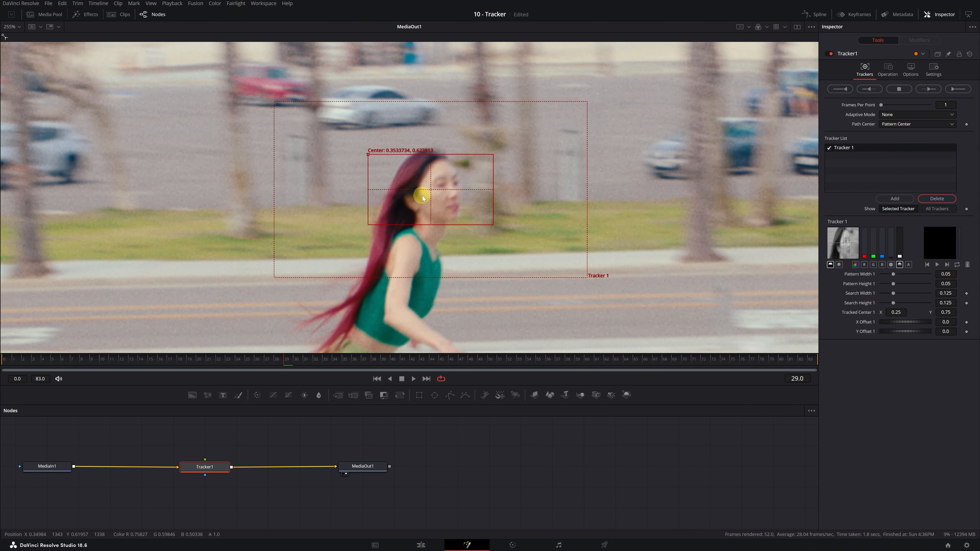
{"action": "scroll", "coordinate": [444, 307], "scroll_direction": "down", "scroll_amount": 4}
Step: At frame 35, fit the pattern box to the face and shrink the search area
{"action": "left_click", "coordinate": [284, 362]}
{"action": "left_click_drag", "start_coordinate": [285, 363], "coordinate": [342, 363]}
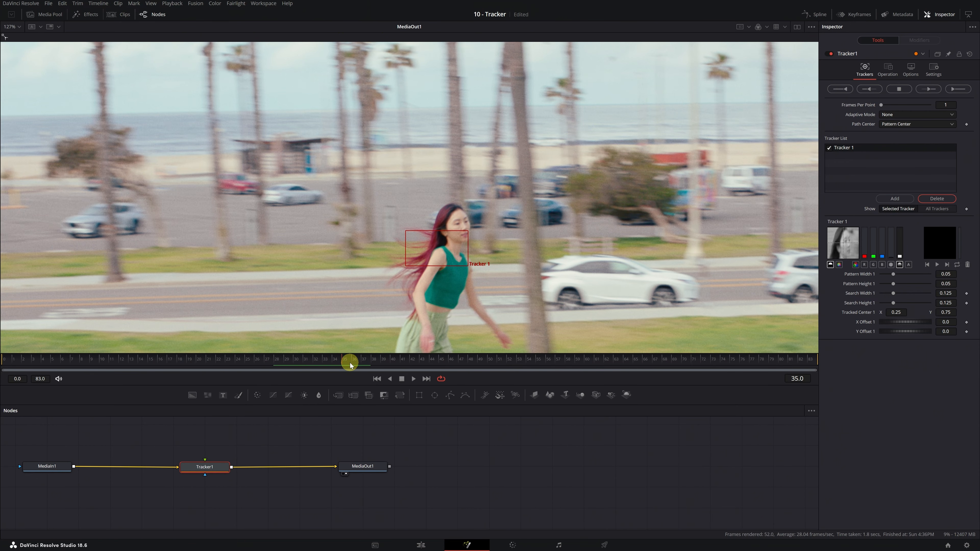
{"action": "left_click_drag", "start_coordinate": [405, 230], "coordinate": [426, 208]}
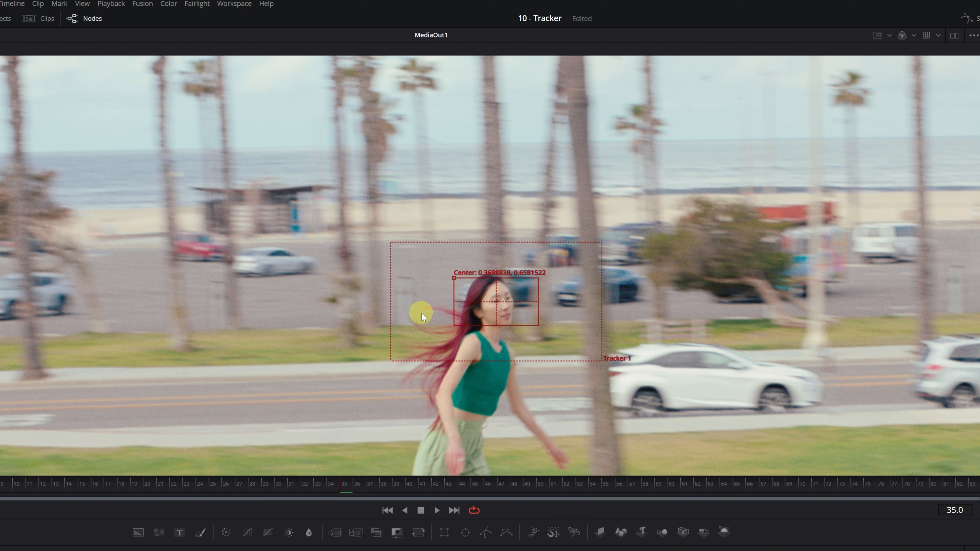
{"action": "left_click_drag", "start_coordinate": [537, 325], "coordinate": [519, 327]}
{"action": "left_click_drag", "start_coordinate": [472, 277], "coordinate": [467, 278]}
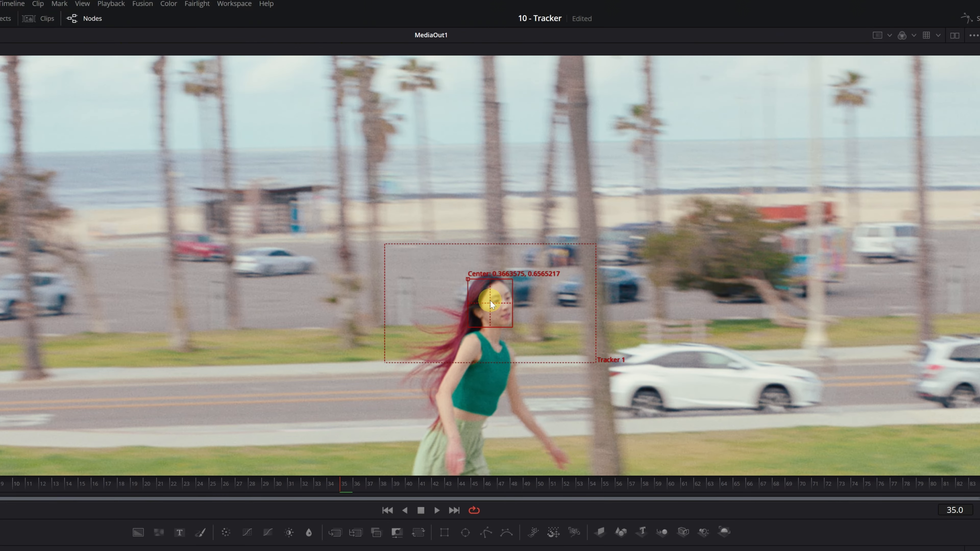
{"action": "left_click_drag", "start_coordinate": [386, 363], "coordinate": [446, 351]}
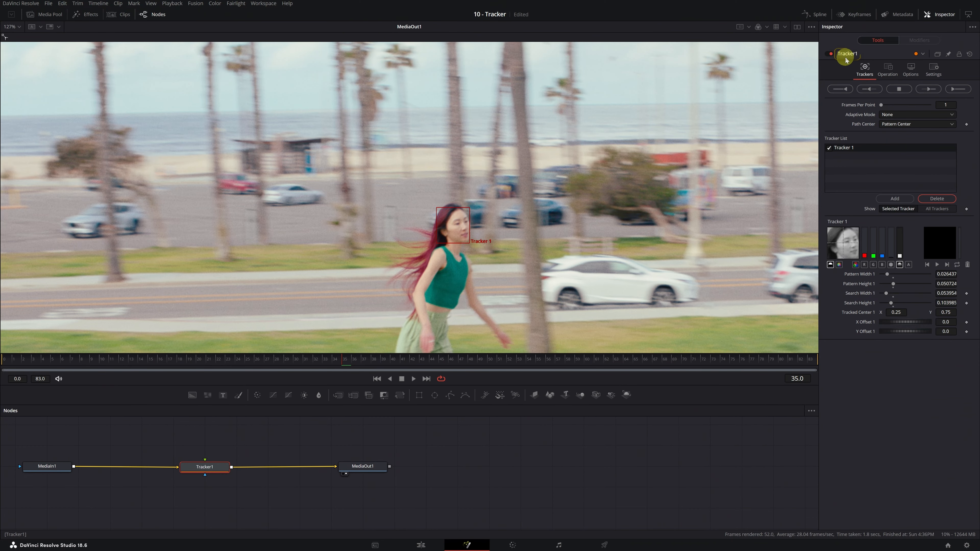
Step: Set Tracker1's Adaptive Mode to Best match in the Inspector
{"action": "left_click", "coordinate": [942, 15]}
{"action": "left_click", "coordinate": [942, 16]}
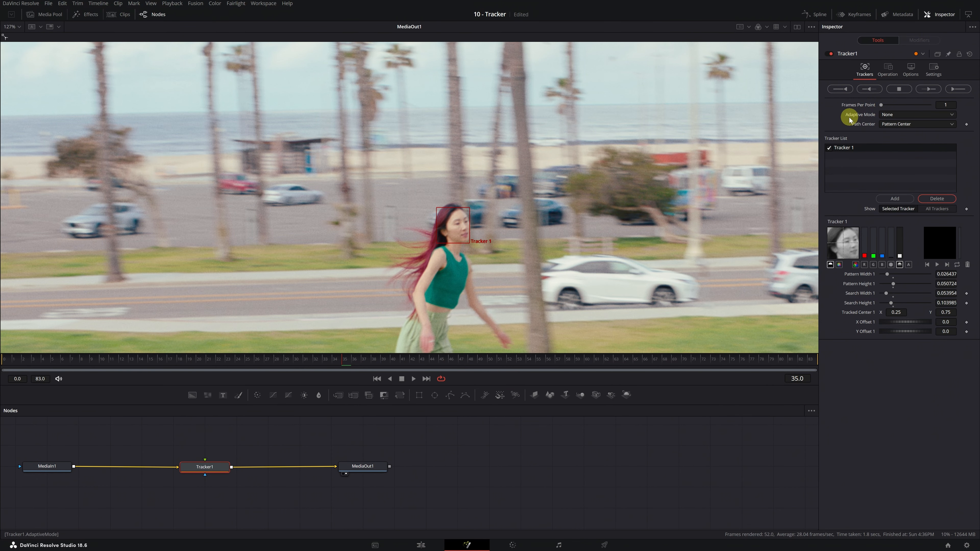
{"action": "left_click", "coordinate": [952, 115]}
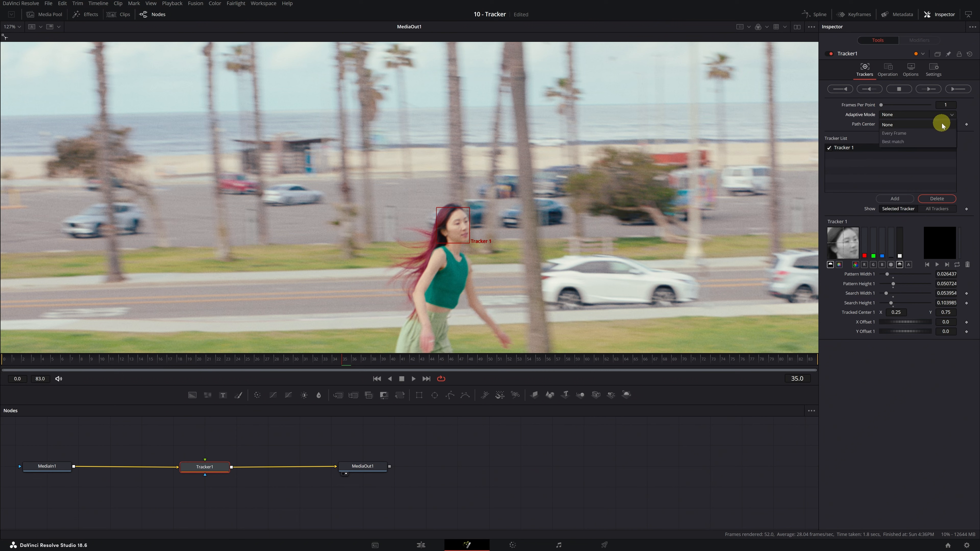
{"action": "left_click", "coordinate": [938, 143]}
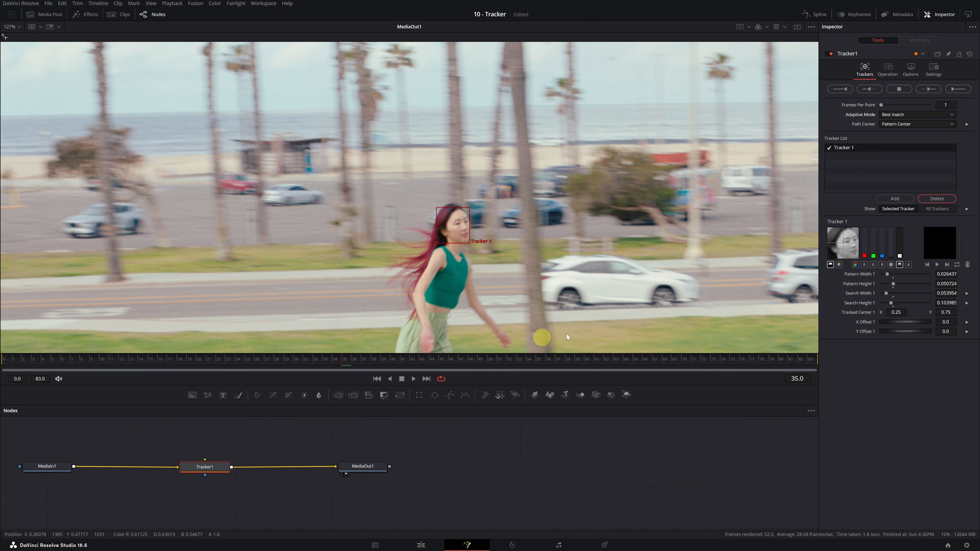
Step: Track the face forward from frame 35 to 83, review it, then track in reverse to frame 0
{"action": "left_click", "coordinate": [928, 89]}
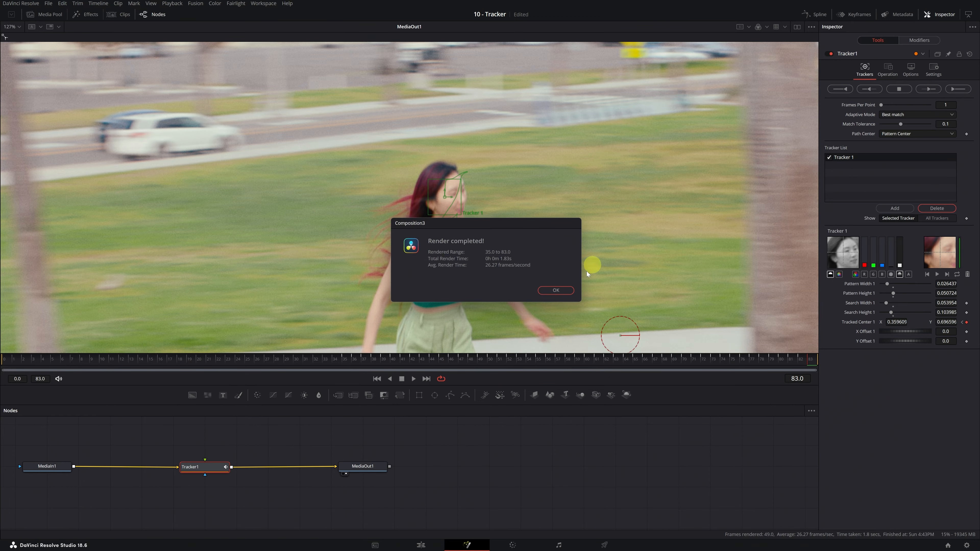
{"action": "left_click", "coordinate": [557, 291]}
{"action": "left_click_drag", "start_coordinate": [788, 359], "coordinate": [732, 358]}
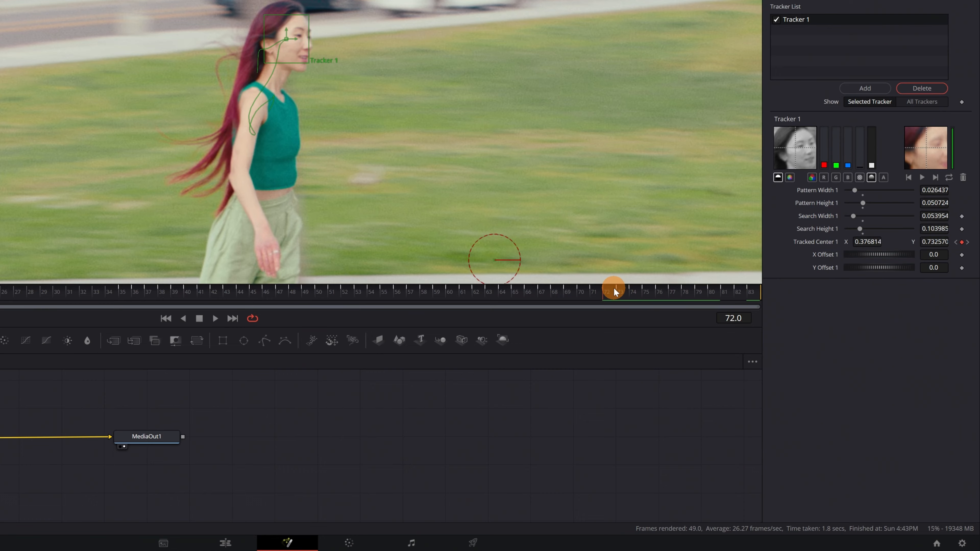
{"action": "left_click_drag", "start_coordinate": [613, 287], "coordinate": [606, 285]}
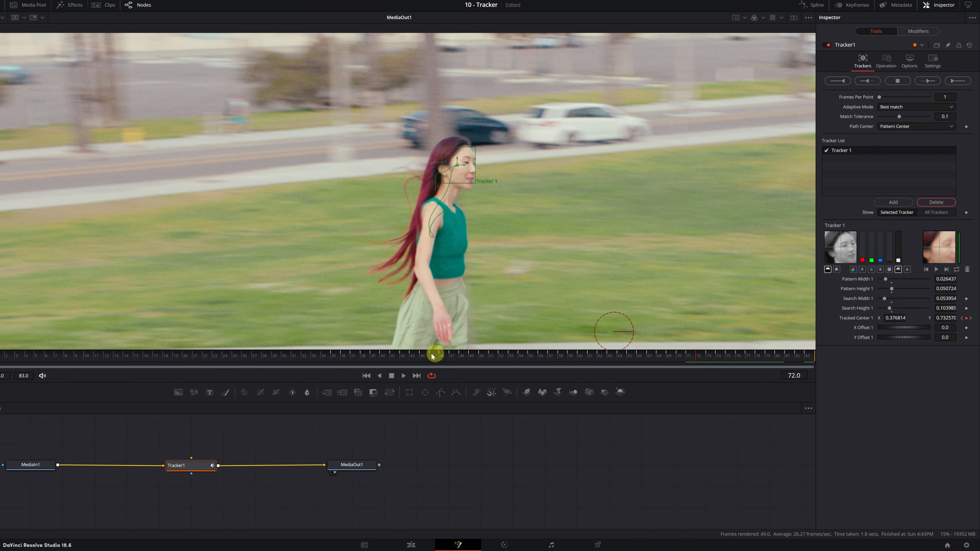
{"action": "left_click_drag", "start_coordinate": [433, 357], "coordinate": [330, 357]}
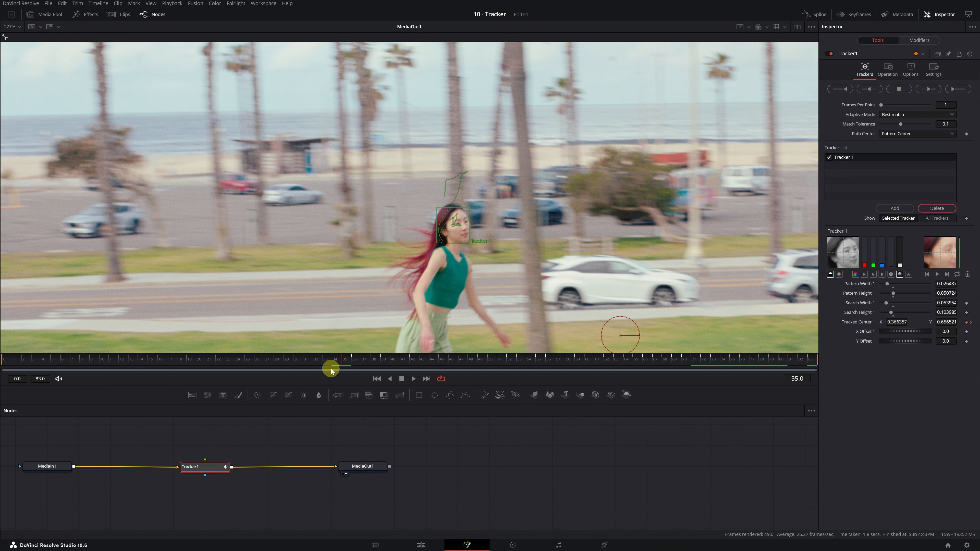
{"action": "left_click", "coordinate": [870, 90]}
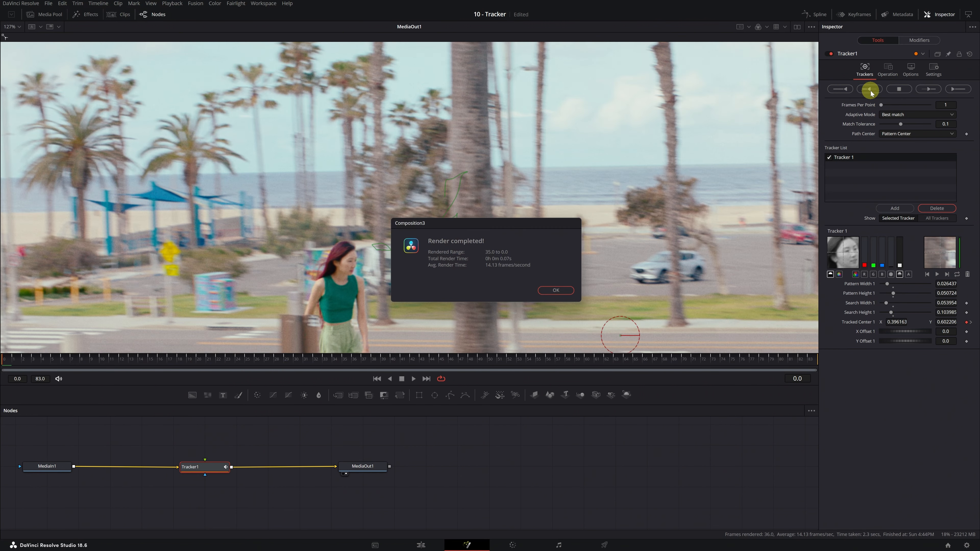
Step: Review the face track around frames 8–9, select the tracker centre, and open the Spline editor
{"action": "left_click", "coordinate": [563, 292]}
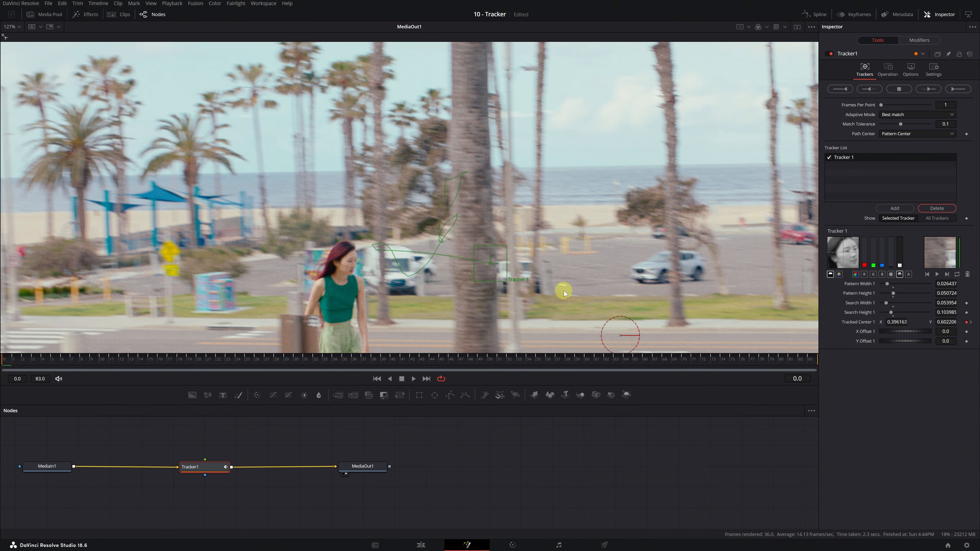
{"action": "mouse_move", "coordinate": [58, 364]}
{"action": "left_mouse_down"}
{"action": "mouse_move", "coordinate": [142, 362]}
{"action": "mouse_move", "coordinate": [47, 364]}
{"action": "left_mouse_up"}
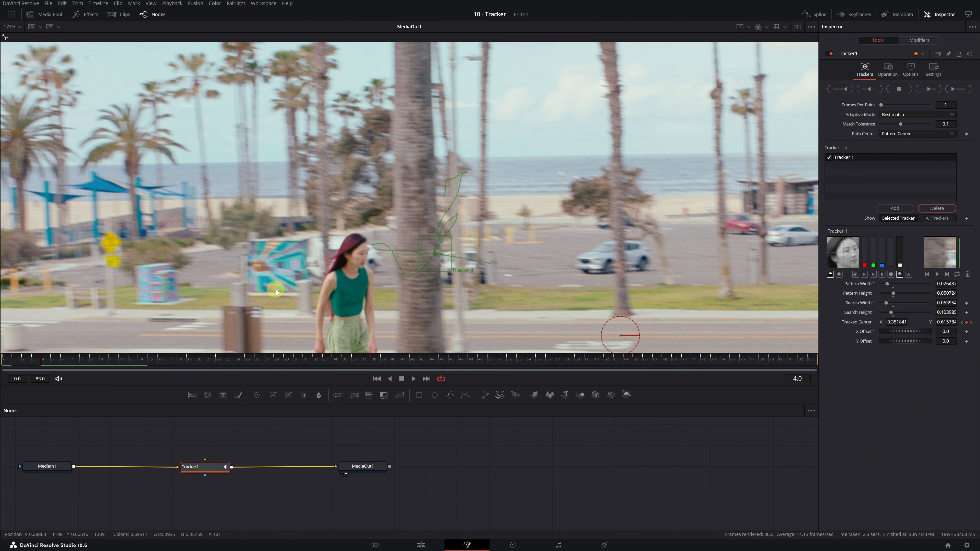
{"action": "left_click", "coordinate": [89, 358]}
{"action": "left_click_drag", "start_coordinate": [90, 357], "coordinate": [94, 358]}
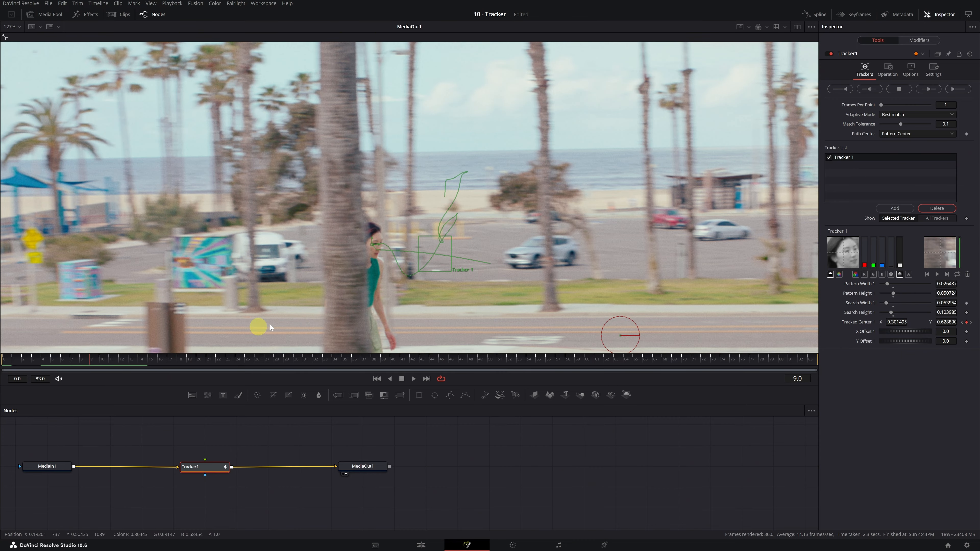
{"action": "left_click", "coordinate": [373, 245]}
{"action": "left_click", "coordinate": [817, 16]}
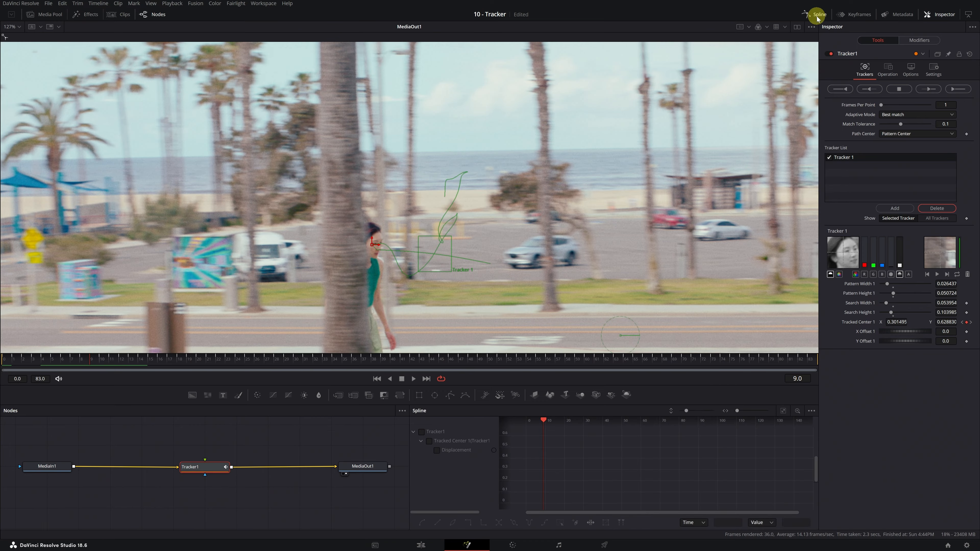
Step: Show Tracker1's Displacement curve and stretch the graph for a closer view
{"action": "left_click", "coordinate": [430, 444]}
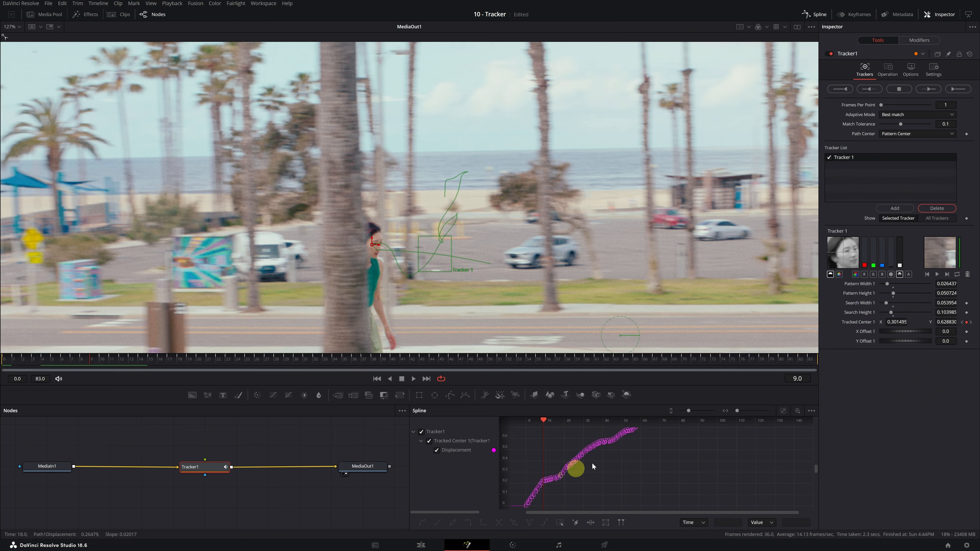
{"action": "left_click_drag", "start_coordinate": [689, 411], "coordinate": [742, 411]}
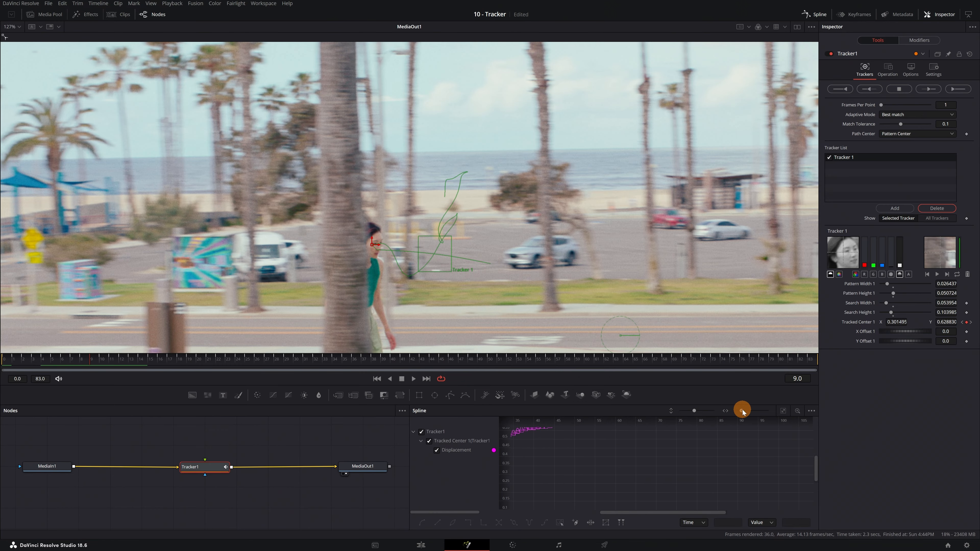
{"action": "left_click_drag", "start_coordinate": [688, 513], "coordinate": [602, 512]}
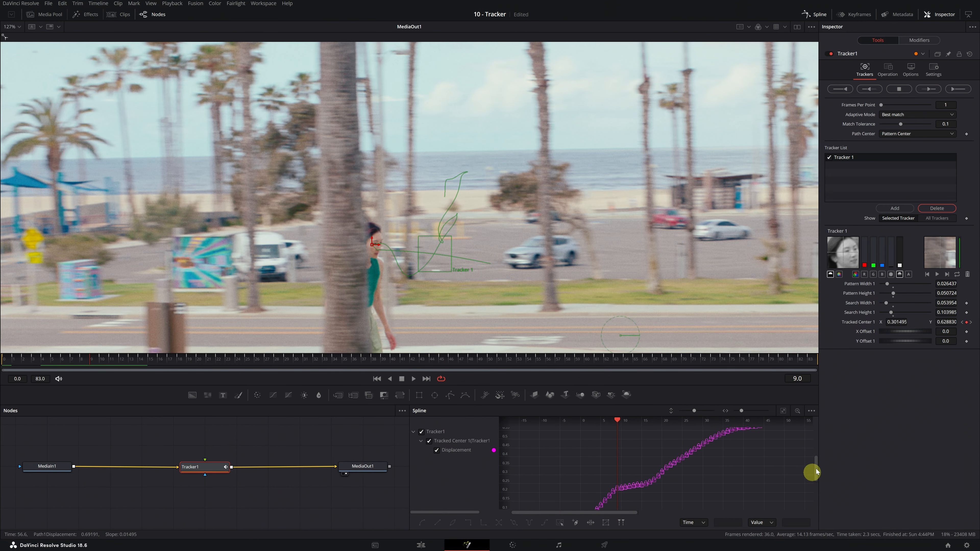
{"action": "left_click_drag", "start_coordinate": [816, 465], "coordinate": [813, 480]}
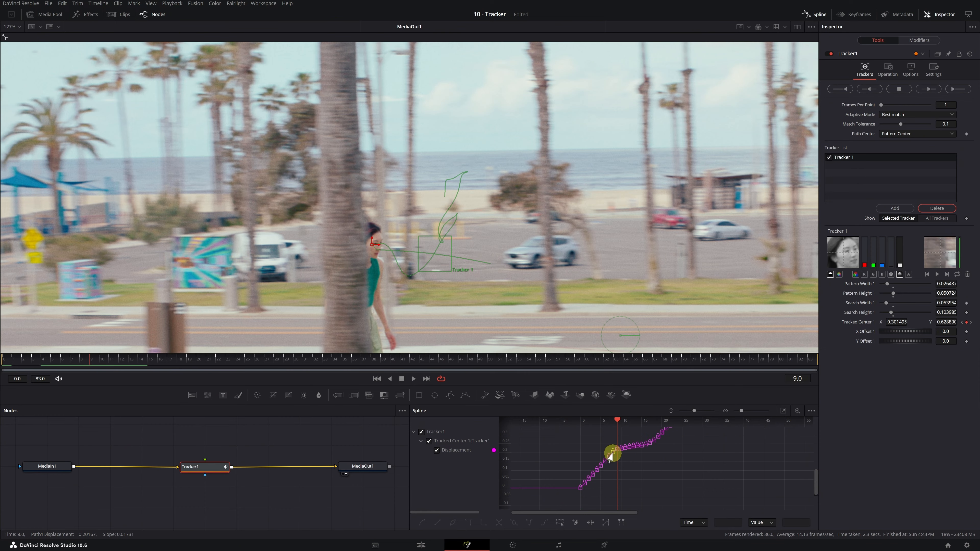
Step: Delete the faulty keyframes for frames 0–8 and step back to frame 5
{"action": "left_click_drag", "start_coordinate": [574, 442], "coordinate": [616, 499]}
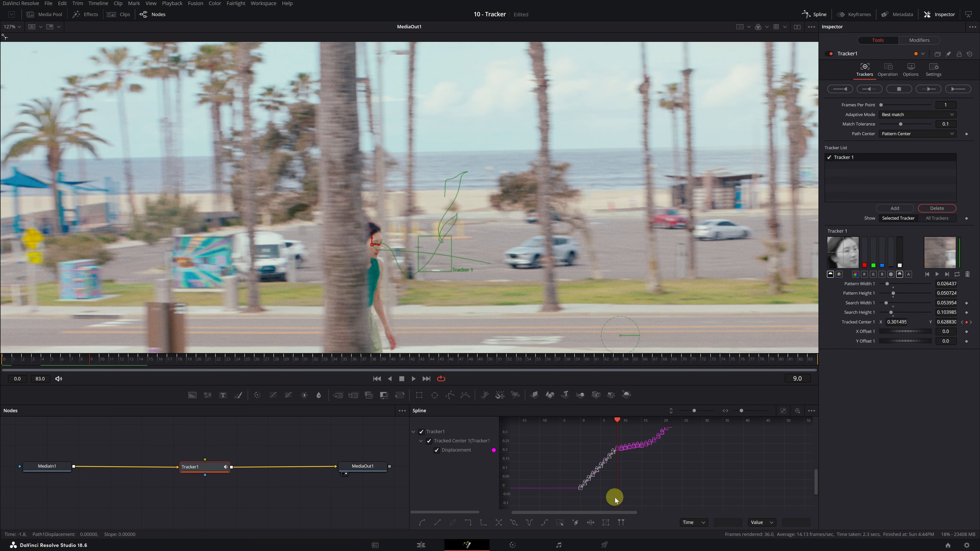
{"action": "key", "text": "Delete"}
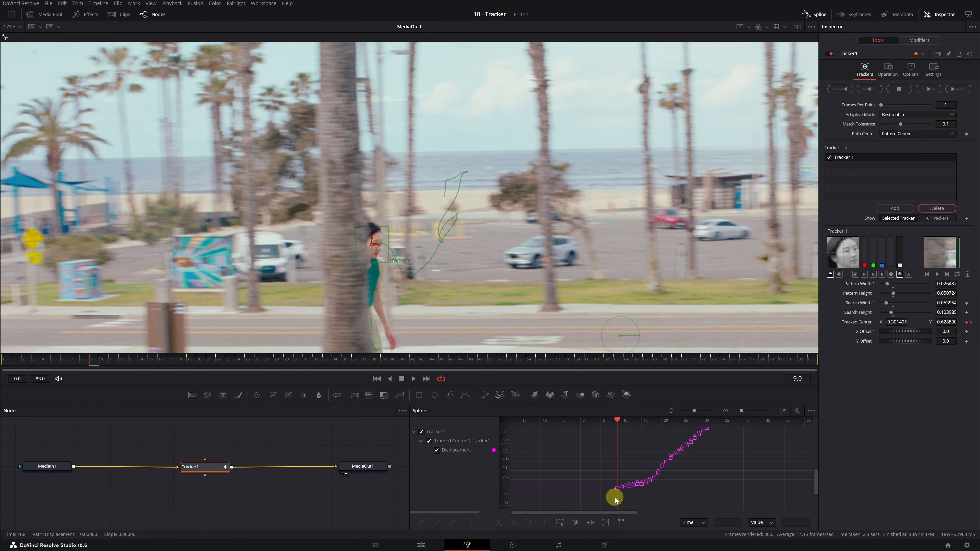
{"action": "key", "text": "Left"}
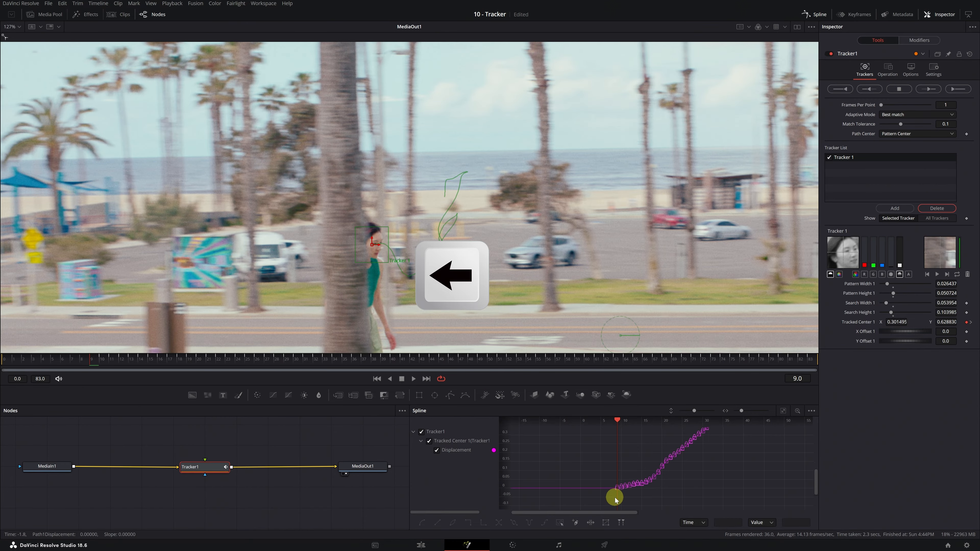
{"action": "key", "text": "Left"}
{"action": "key", "text": "Left"}
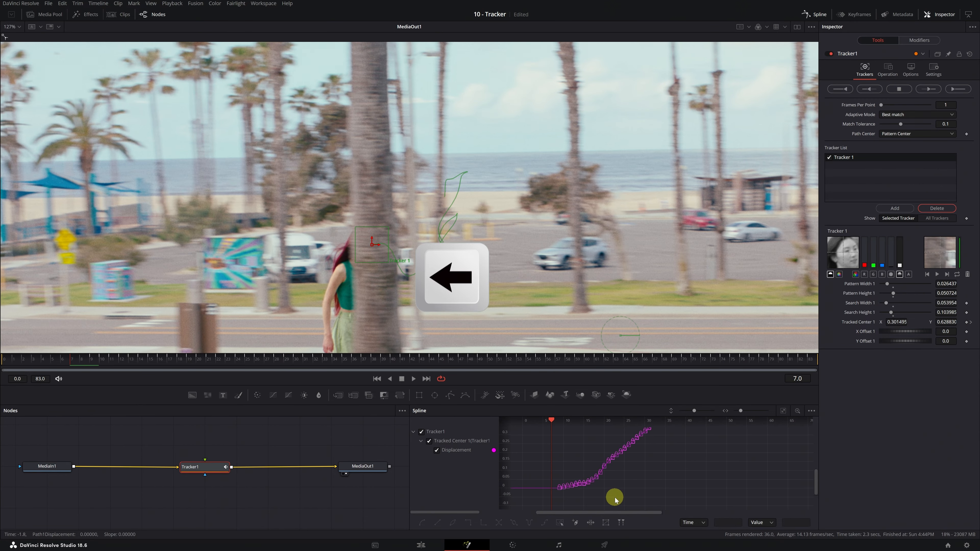
{"action": "key", "text": "Left"}
{"action": "key", "text": "Left"}
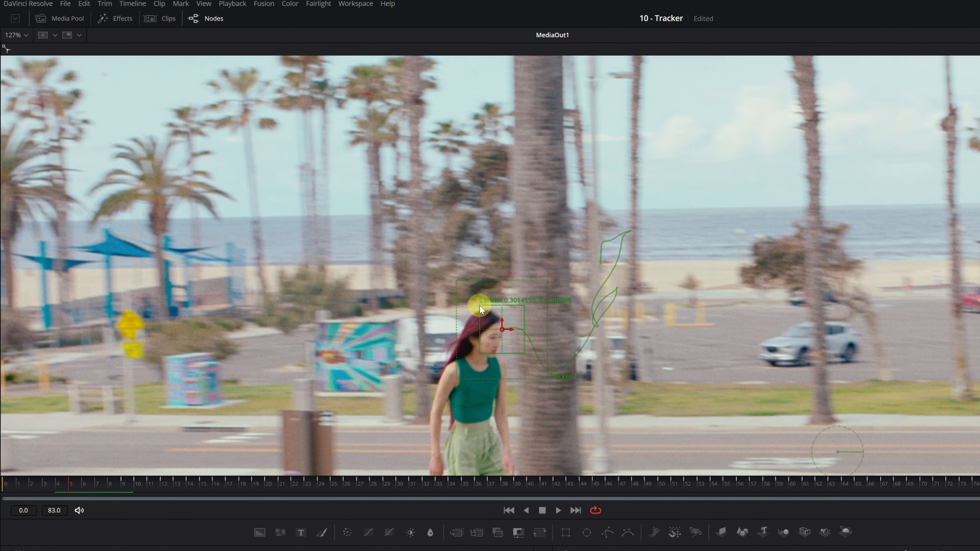
Step: Re-place the tracker on the face at frame 5, track back to frame 0, then track the drone forward
{"action": "left_click_drag", "start_coordinate": [479, 305], "coordinate": [458, 313]}
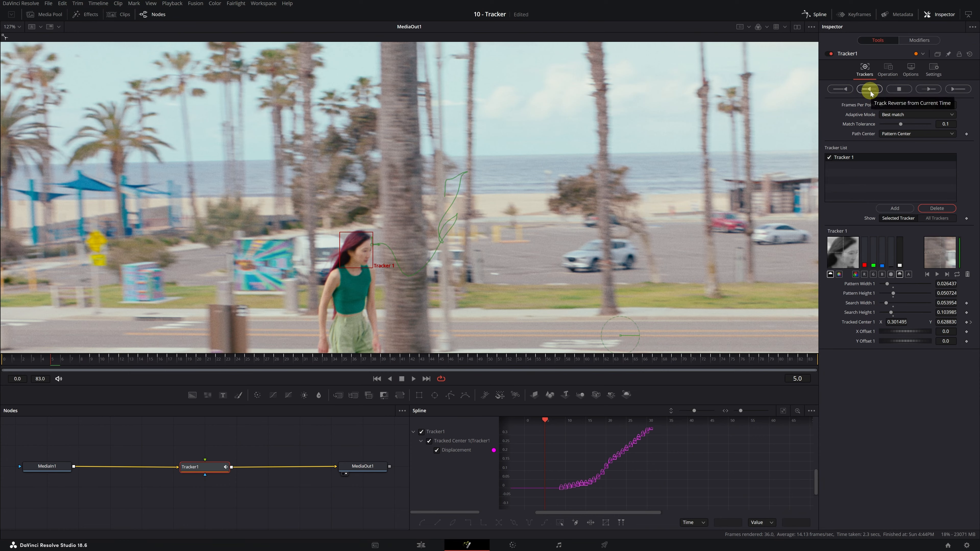
{"action": "left_click", "coordinate": [870, 91]}
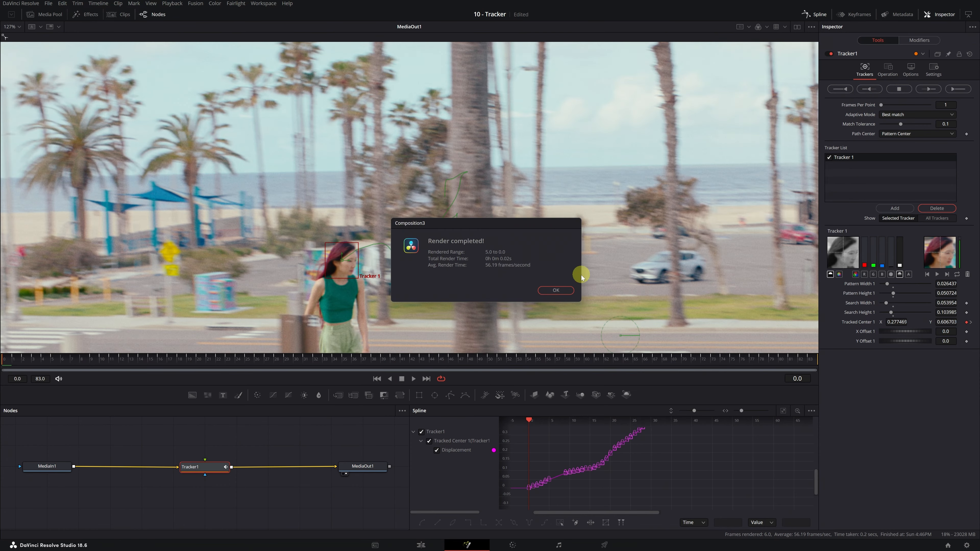
{"action": "left_click", "coordinate": [564, 290]}
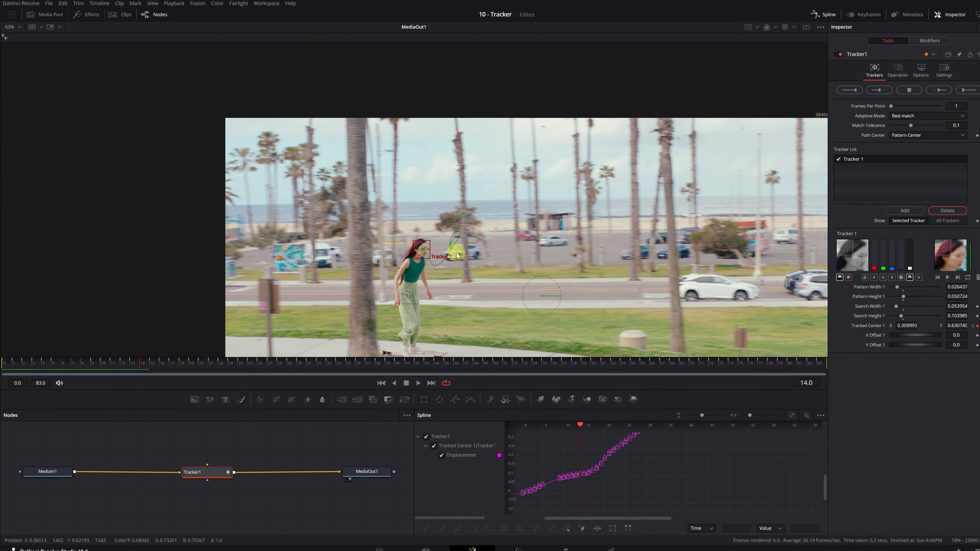
{"action": "left_click_drag", "start_coordinate": [516, 257], "coordinate": [429, 183]}
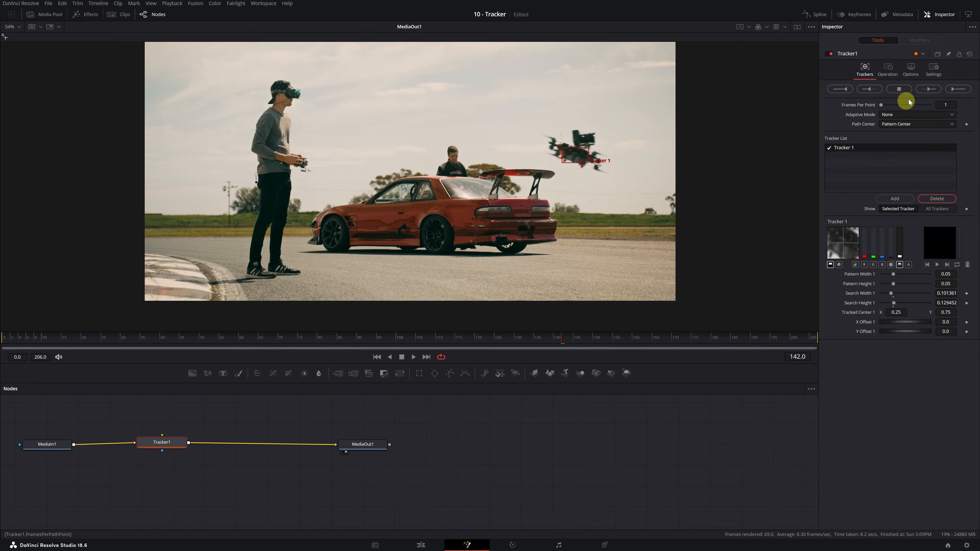
{"action": "left_click", "coordinate": [928, 89]}
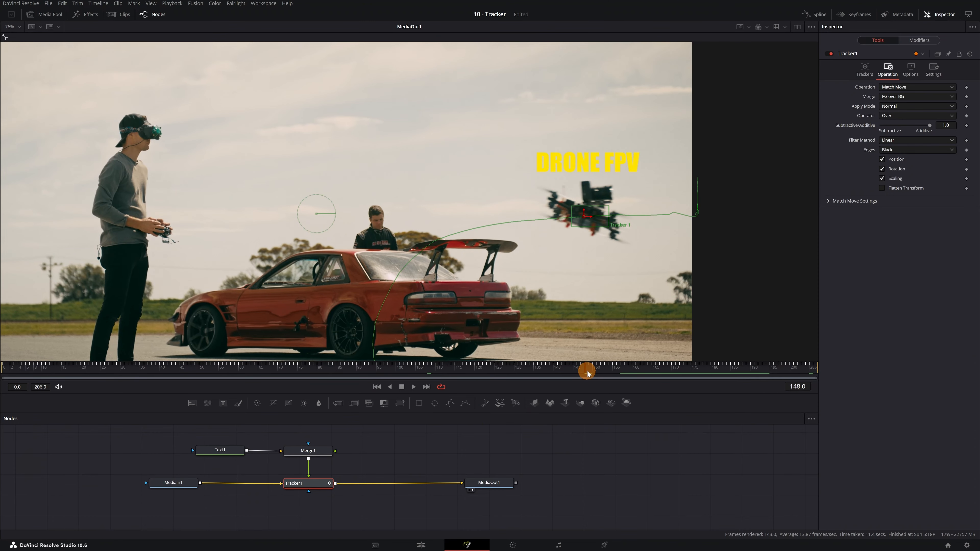
Step: Scrub ahead to check the yellow title following the drone, then show the Spline graph
{"action": "left_click_drag", "start_coordinate": [587, 373], "coordinate": [649, 367]}
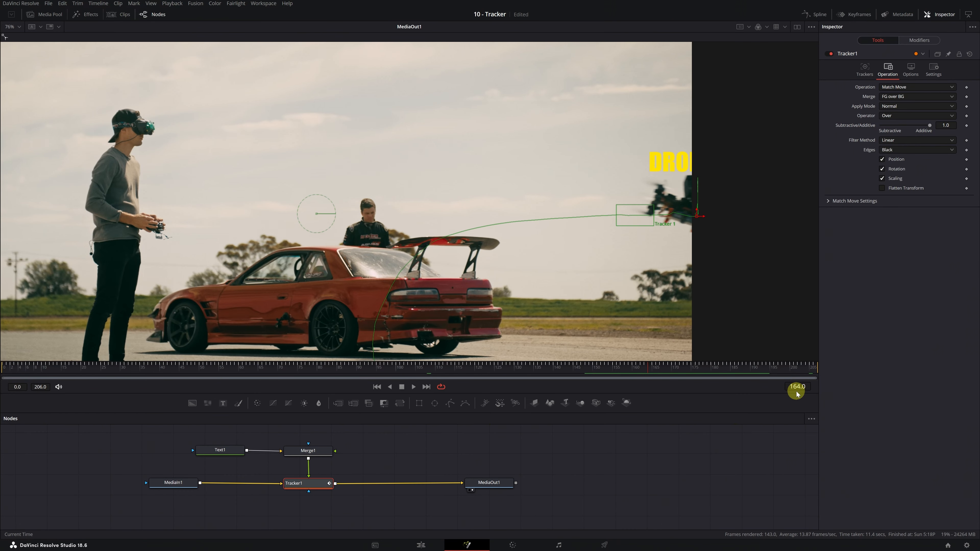
{"action": "left_click", "coordinate": [819, 16]}
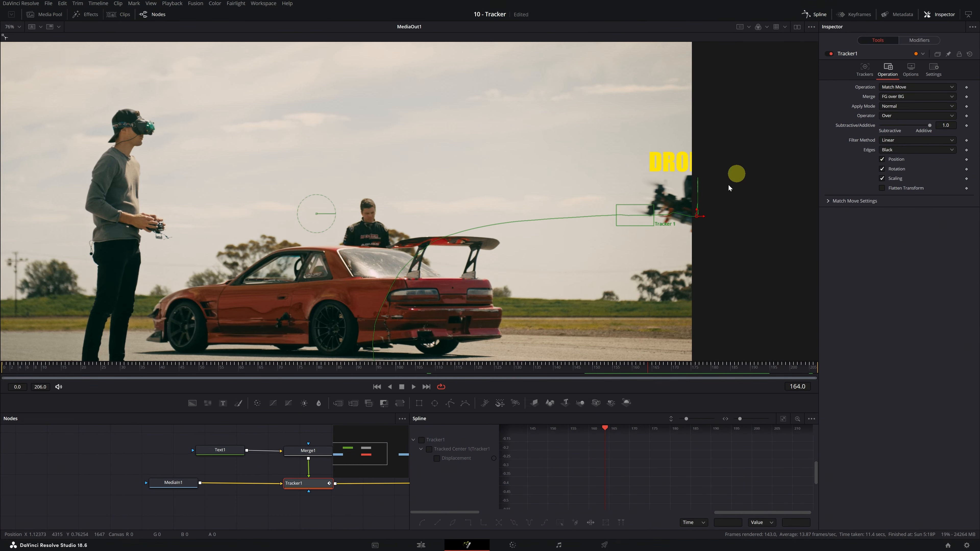
Step: Show Tracker1's Displacement curve in the Spline panel, then box-select and delete its keyframes after frame 164
{"action": "left_click", "coordinate": [429, 448]}
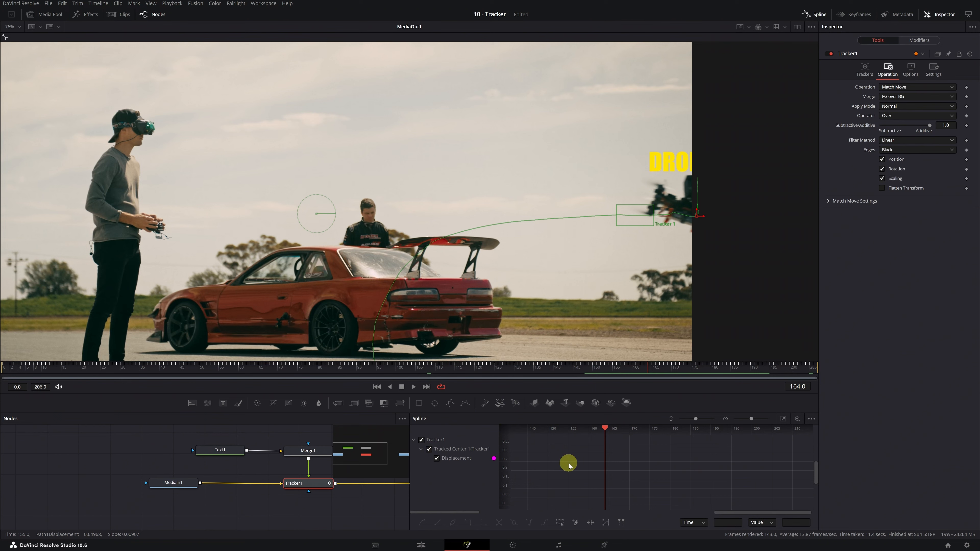
{"action": "left_click", "coordinate": [783, 420]}
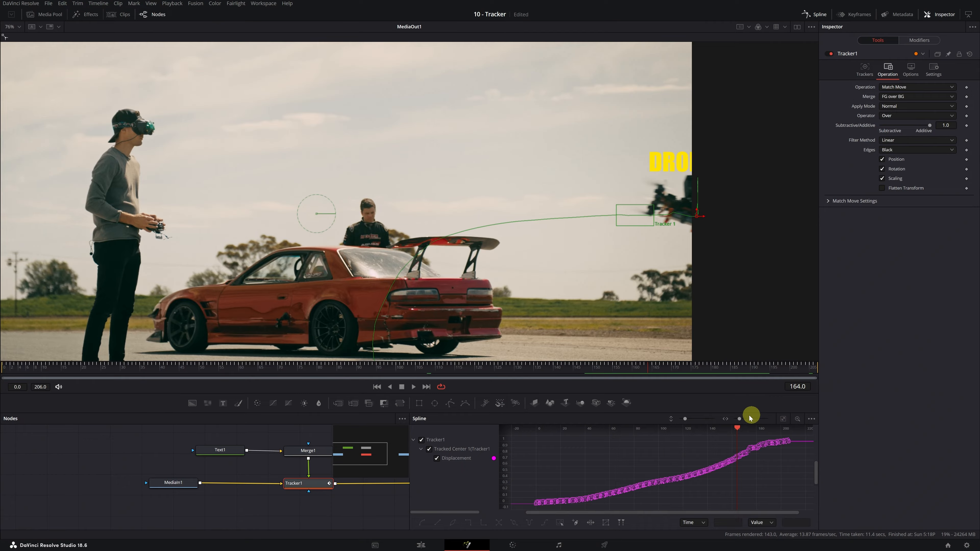
{"action": "left_click_drag", "start_coordinate": [684, 419], "coordinate": [744, 419]}
{"action": "left_click_drag", "start_coordinate": [726, 512], "coordinate": [797, 513]}
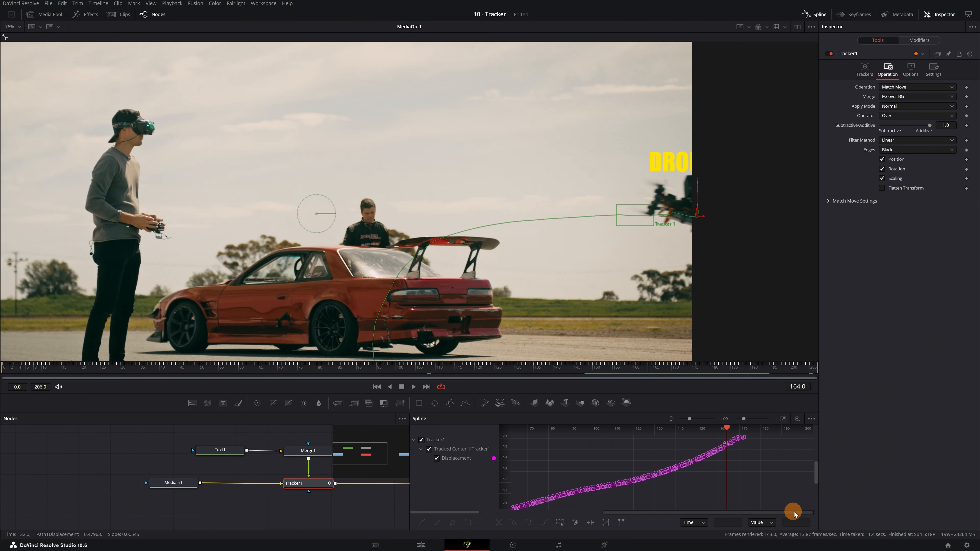
{"action": "left_click_drag", "start_coordinate": [815, 472], "coordinate": [814, 458]}
{"action": "left_click_drag", "start_coordinate": [744, 418], "coordinate": [750, 419]}
{"action": "left_click_drag", "start_coordinate": [726, 514], "coordinate": [772, 515]}
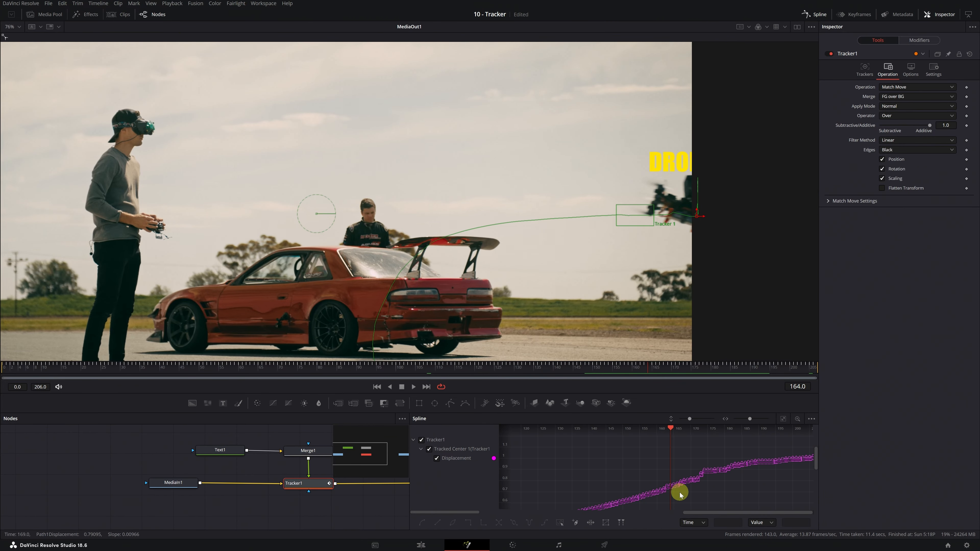
{"action": "left_click_drag", "start_coordinate": [673, 497], "coordinate": [870, 444]}
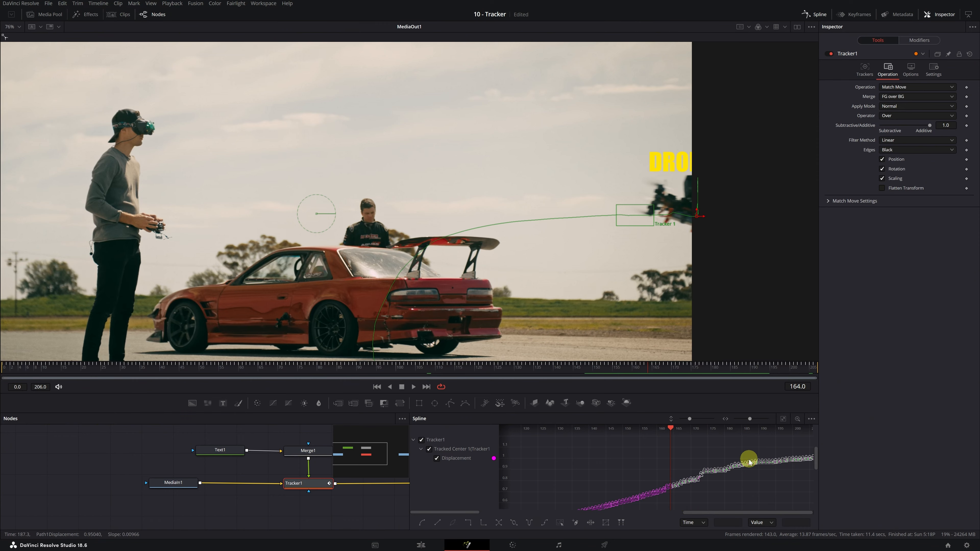
{"action": "key", "text": "Delete"}
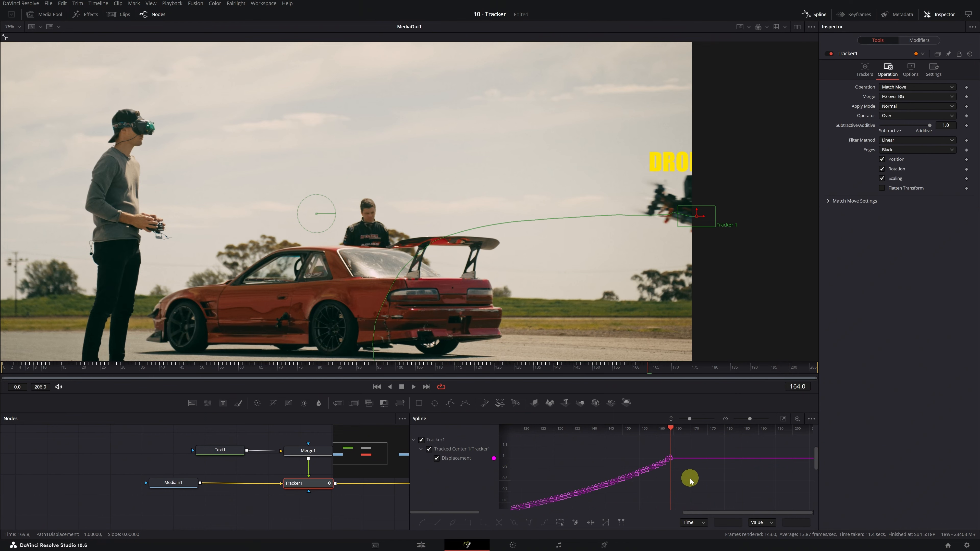
Step: Set the Displacement spline to Gradient Extrapolation and scrub frames 161–172 to confirm the text follows
{"action": "right_click", "coordinate": [690, 480]}
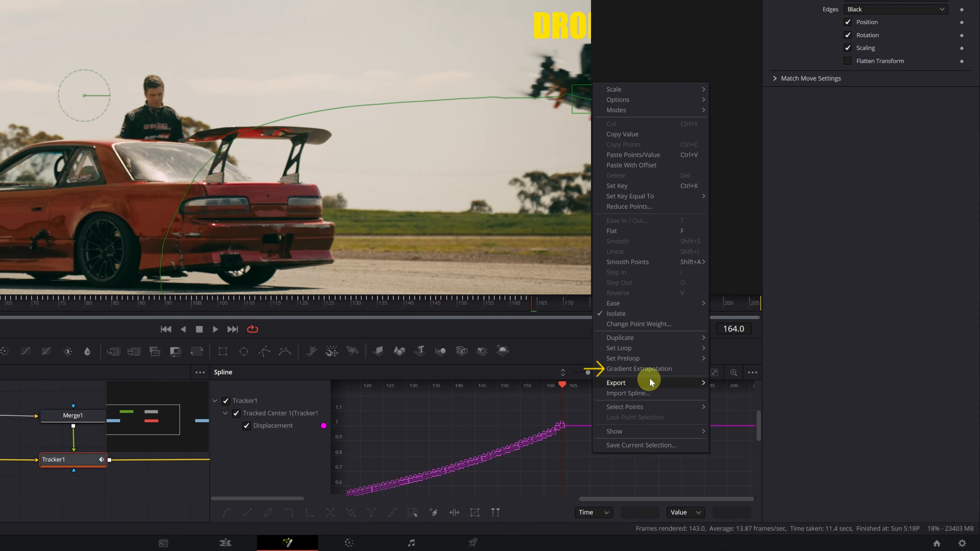
{"action": "left_click", "coordinate": [639, 369]}
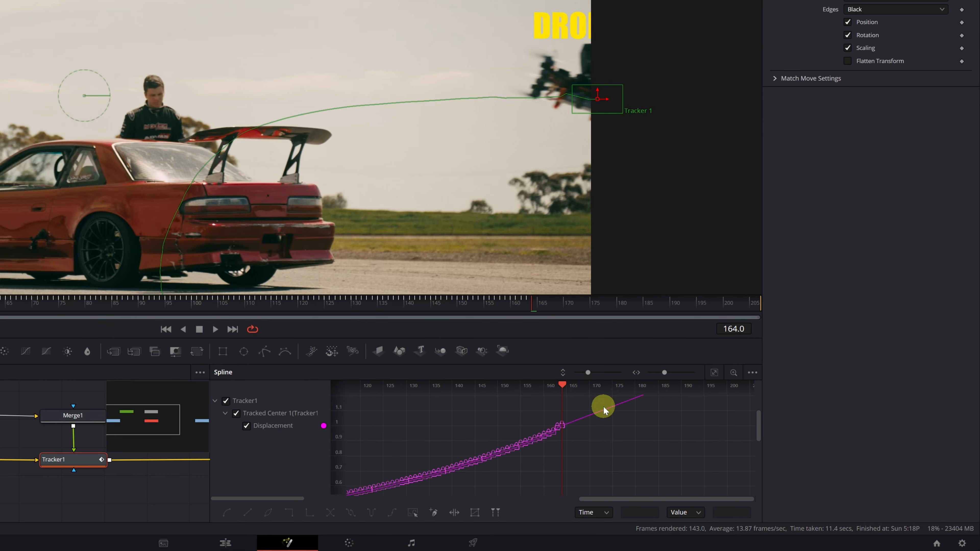
{"action": "left_click", "coordinate": [521, 303]}
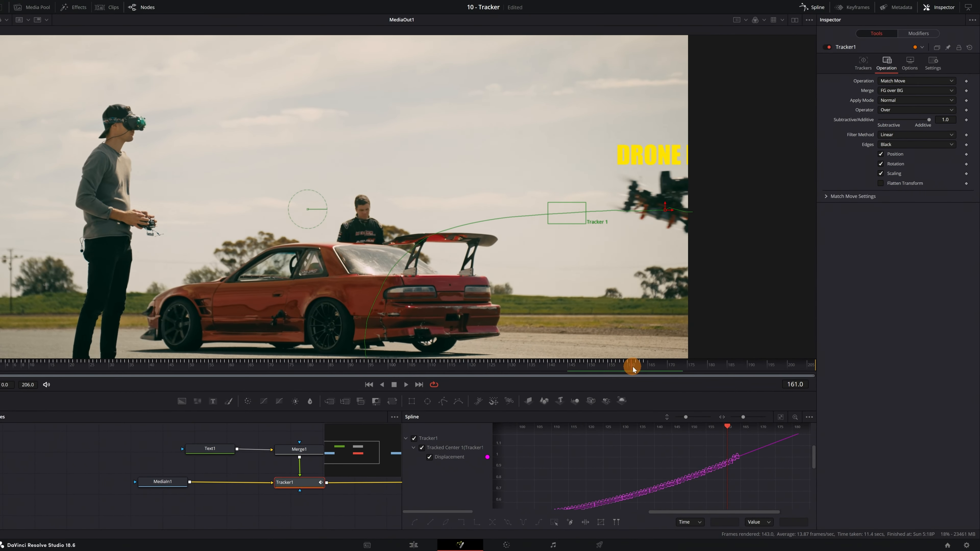
{"action": "left_click_drag", "start_coordinate": [632, 369], "coordinate": [705, 371]}
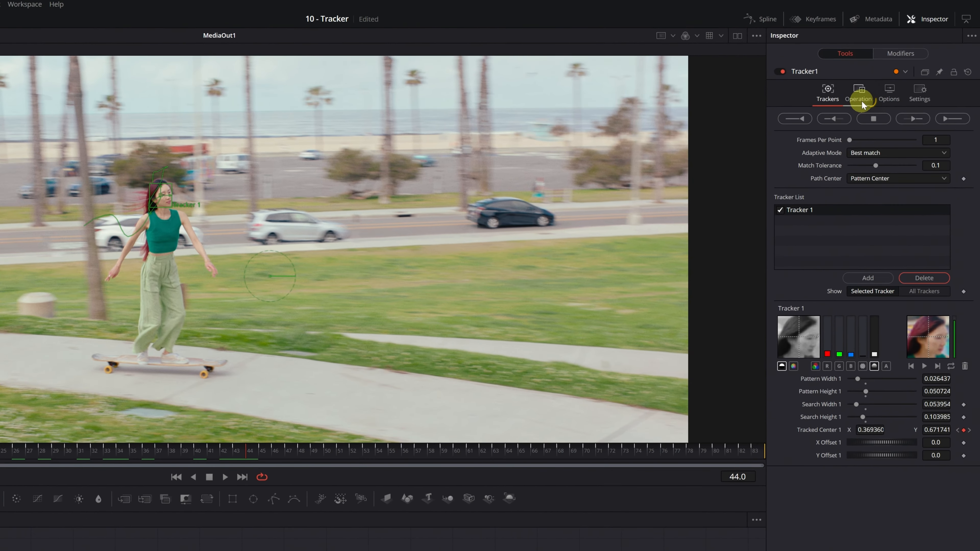
Step: Change Tracker1's Operation to Match Move, then deselect the node
{"action": "left_click", "coordinate": [871, 88]}
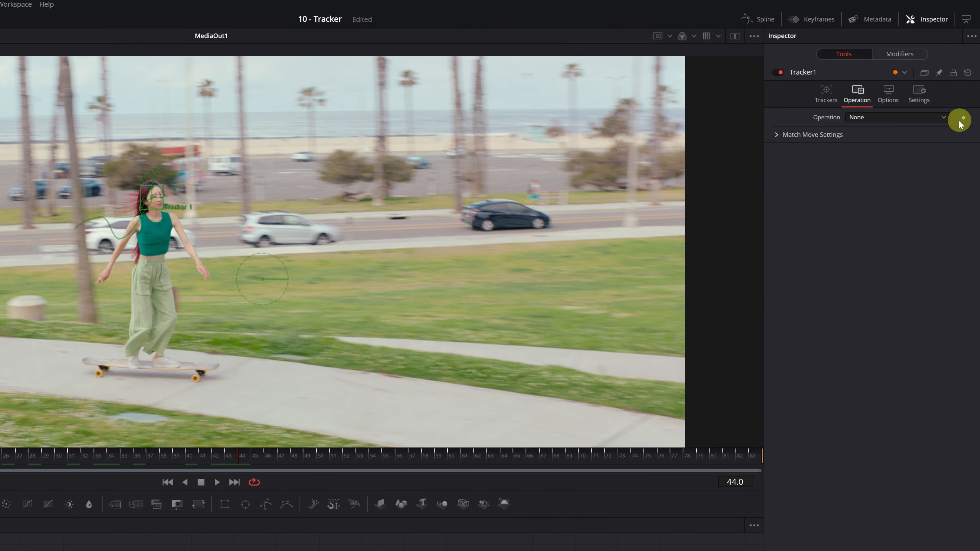
{"action": "left_click", "coordinate": [944, 118]}
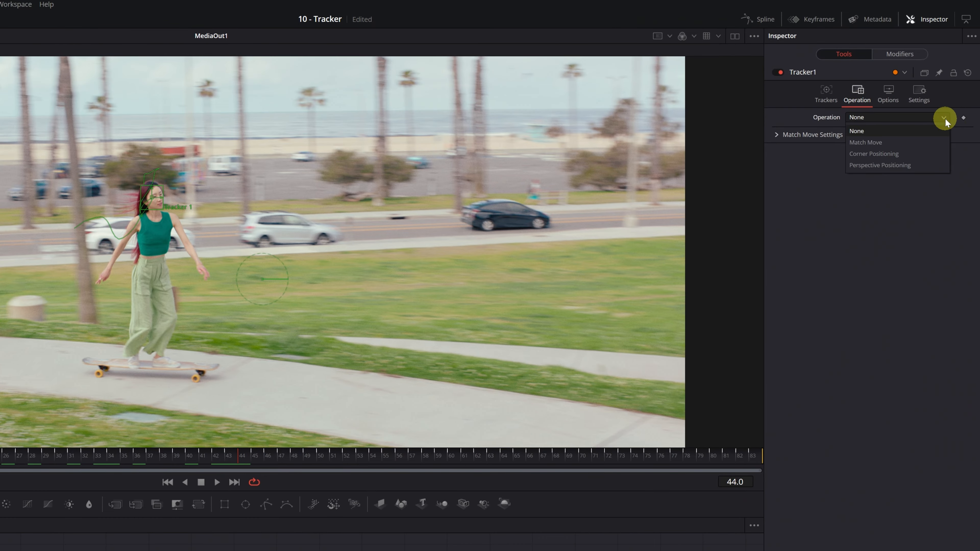
{"action": "left_click", "coordinate": [896, 143]}
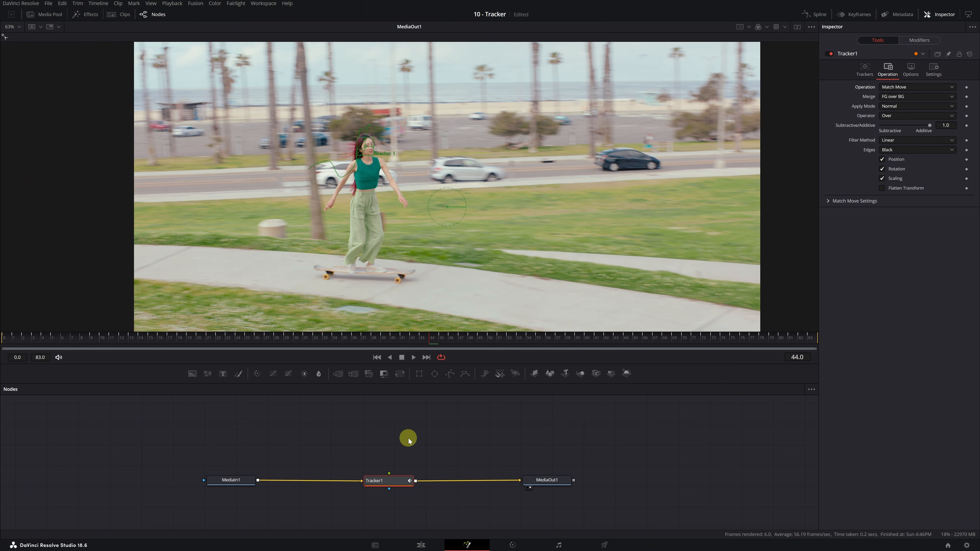
{"action": "left_click", "coordinate": [415, 452]}
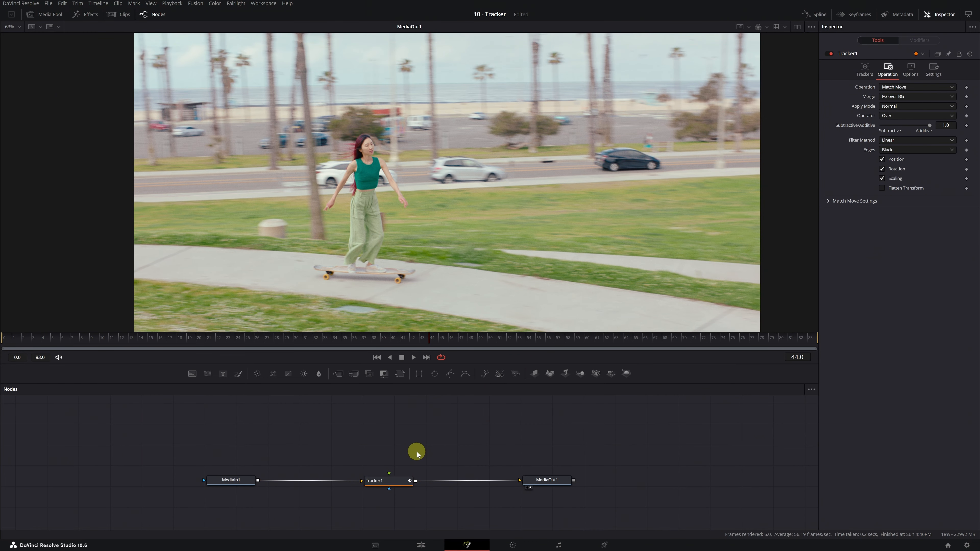
Step: Add a MultiMerge1 node and wire its output into Tracker1
{"action": "left_click", "coordinate": [353, 374]}
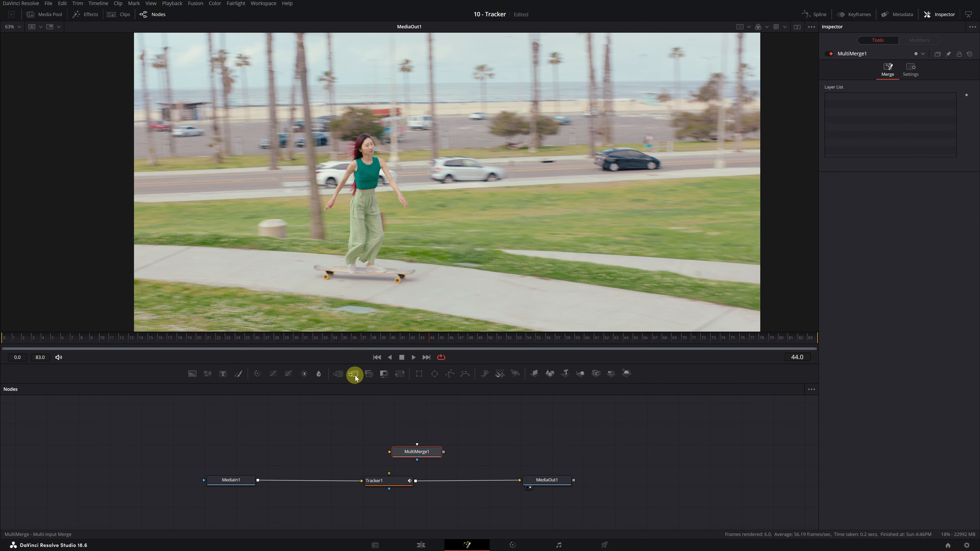
{"action": "left_click_drag", "start_coordinate": [425, 456], "coordinate": [395, 442]}
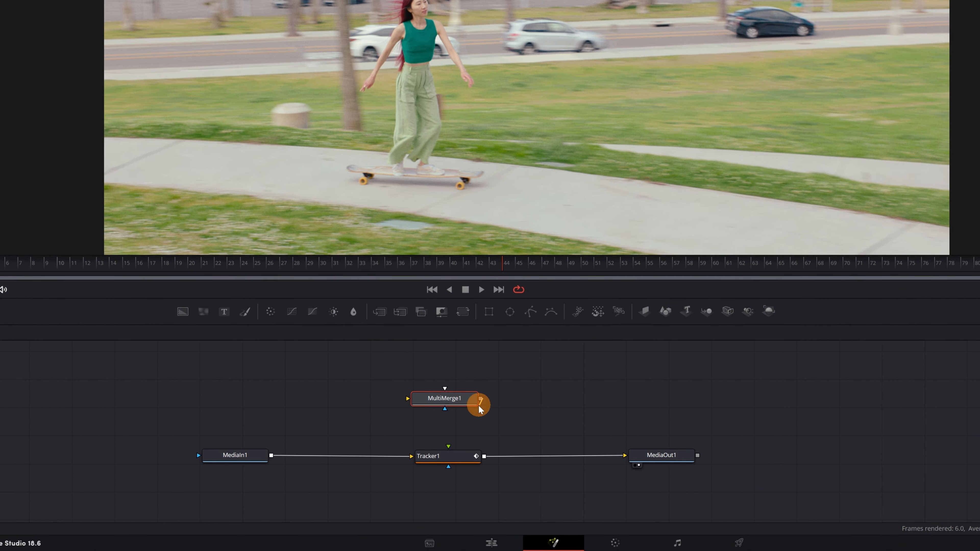
{"action": "left_click_drag", "start_coordinate": [480, 408], "coordinate": [448, 460]}
{"action": "left_click_drag", "start_coordinate": [460, 407], "coordinate": [464, 415]}
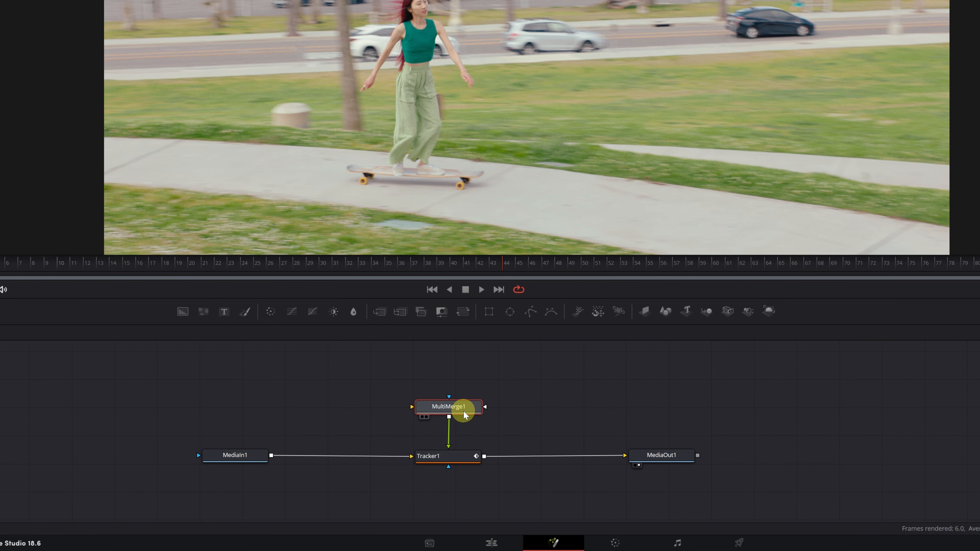
{"action": "left_click", "coordinate": [465, 390]}
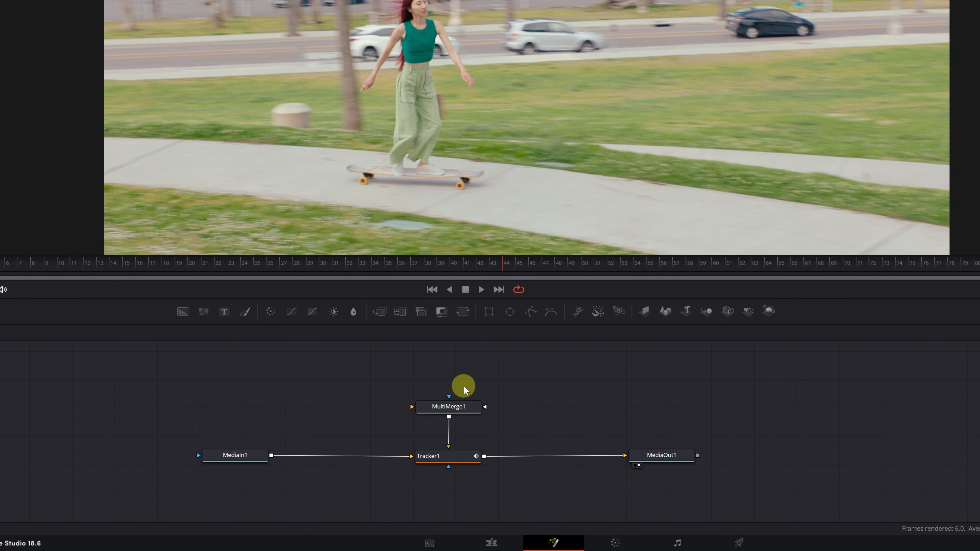
Step: Add a Text+ node (Text1) and connect it into MultiMerge1's input
{"action": "left_click", "coordinate": [224, 312]}
{"action": "left_click_drag", "start_coordinate": [453, 385], "coordinate": [433, 412]}
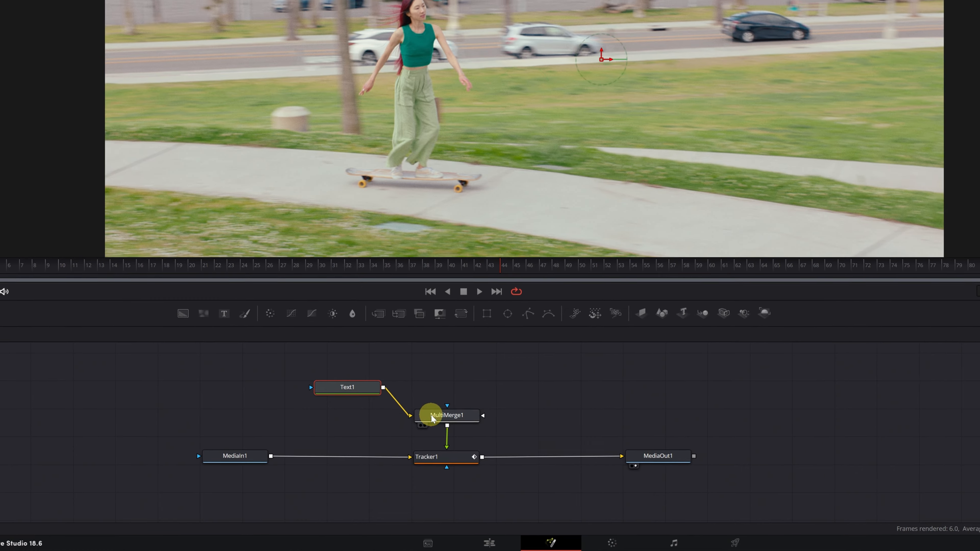
{"action": "left_click", "coordinate": [349, 390]}
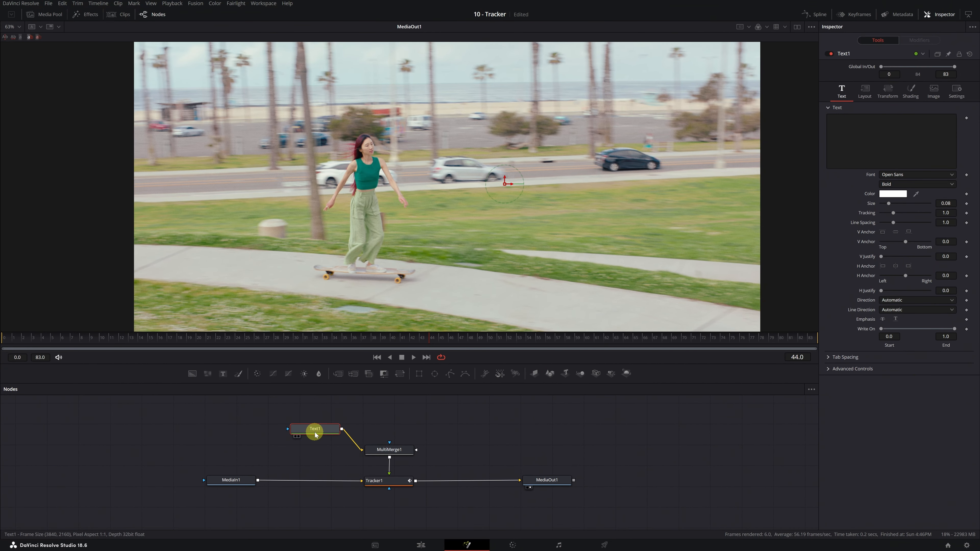
Step: Enter 'Skate' as Text1's text in the Impact font
{"action": "right_click", "coordinate": [315, 435]}
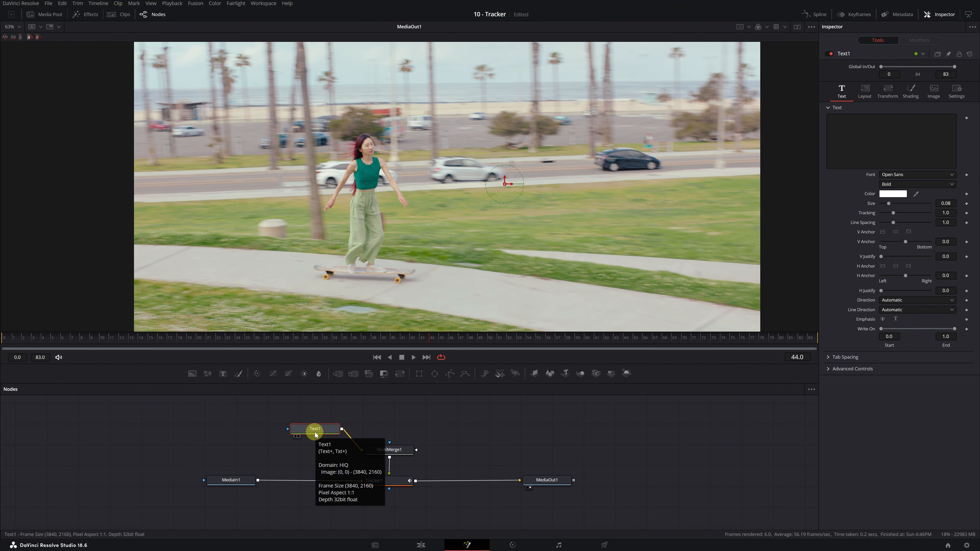
{"action": "left_click", "coordinate": [889, 120]}
{"action": "left_click", "coordinate": [886, 122]}
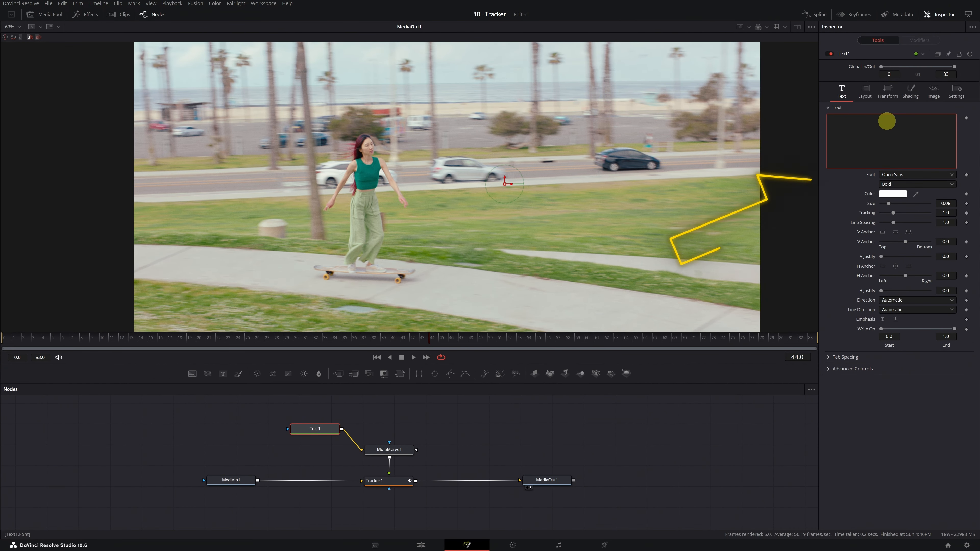
{"action": "key", "text": "Caps_Lock"}
{"action": "type", "text": "Skate"}
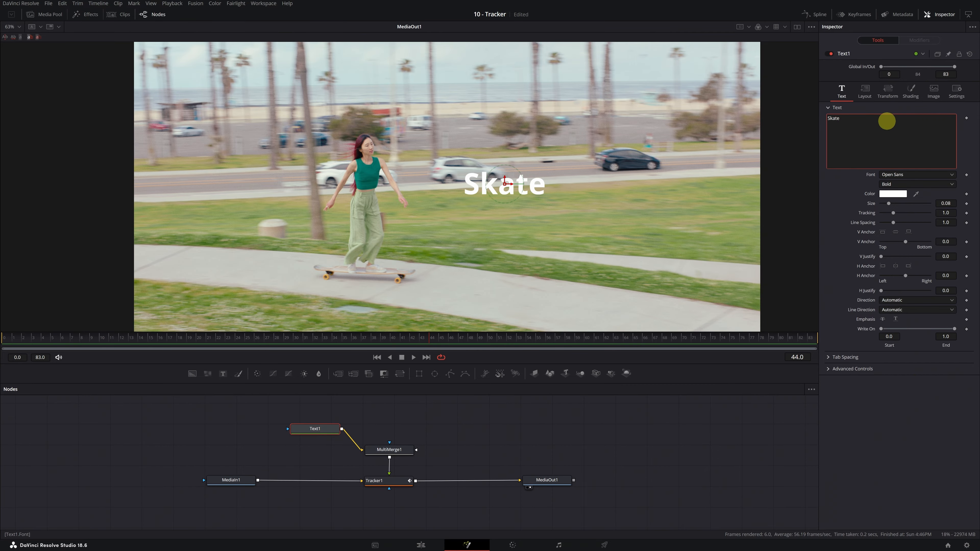
{"action": "left_click", "coordinate": [930, 176]}
{"action": "key", "text": "i"}
{"action": "key", "text": "Return"}
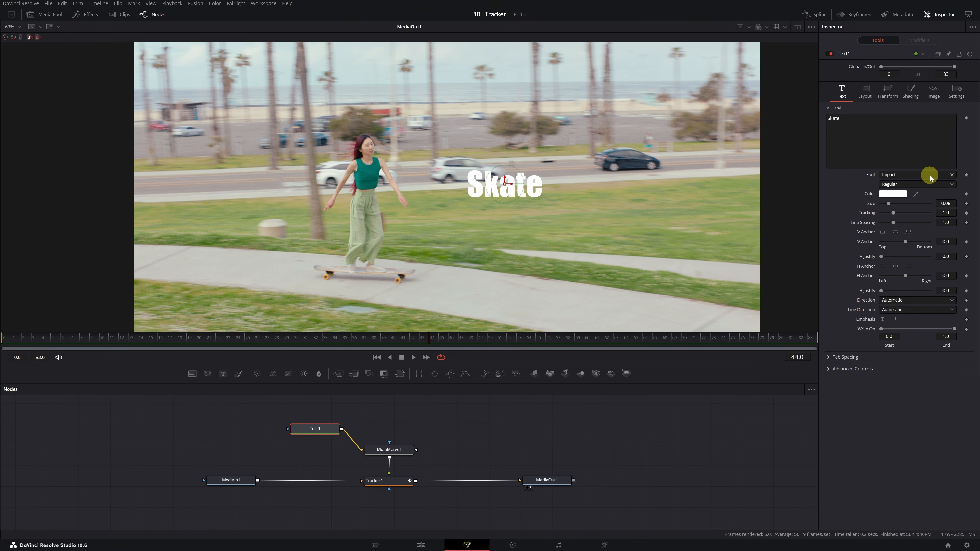
Step: Make Skate yellow, slightly smaller, and place it above the skater's head, checking at frame 29
{"action": "left_click", "coordinate": [900, 194]}
{"action": "left_click", "coordinate": [558, 213]}
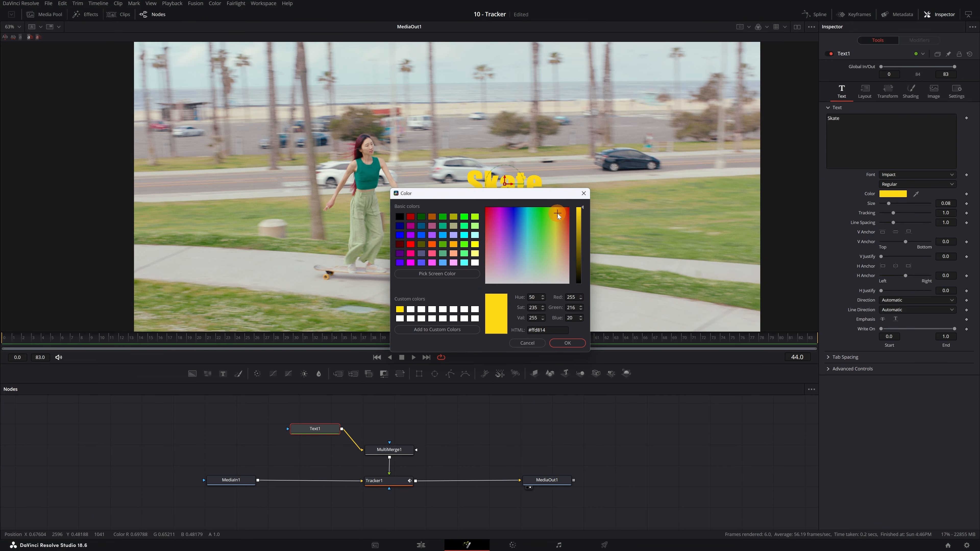
{"action": "left_click", "coordinate": [567, 342]}
{"action": "left_click", "coordinate": [938, 204]}
{"action": "left_click_drag", "start_coordinate": [889, 204], "coordinate": [887, 204]}
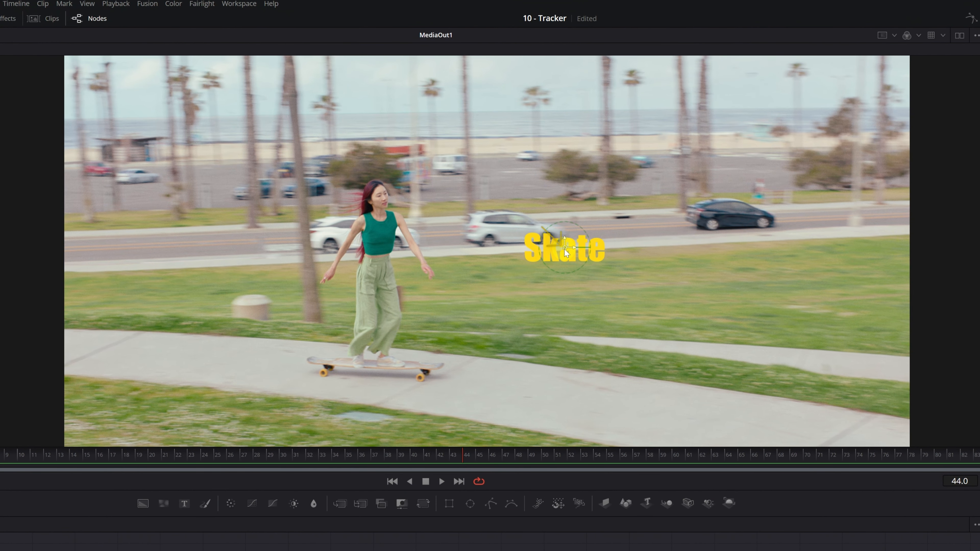
{"action": "left_click_drag", "start_coordinate": [564, 249], "coordinate": [377, 160]}
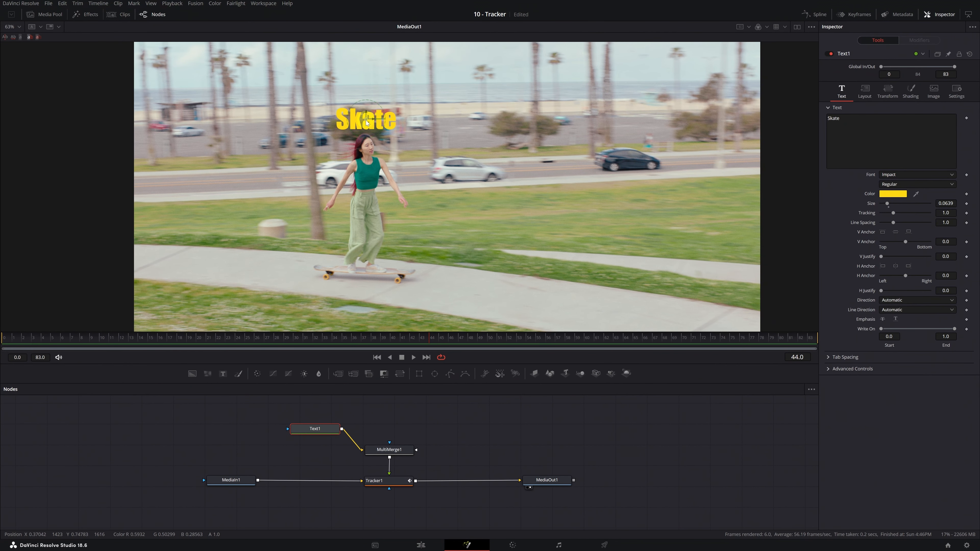
{"action": "left_click", "coordinate": [7, 339]}
{"action": "left_click_drag", "start_coordinate": [8, 338], "coordinate": [314, 354]}
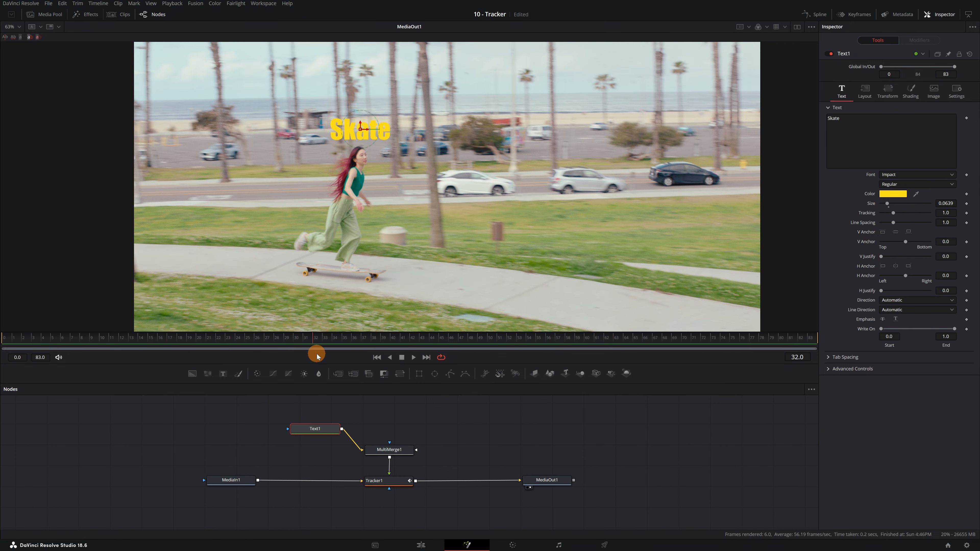
Step: Add Text2 below Text1, connect it to MultiMerge1, and type 'California'
{"action": "left_click", "coordinate": [224, 374]}
{"action": "left_click_drag", "start_coordinate": [402, 422], "coordinate": [377, 456]}
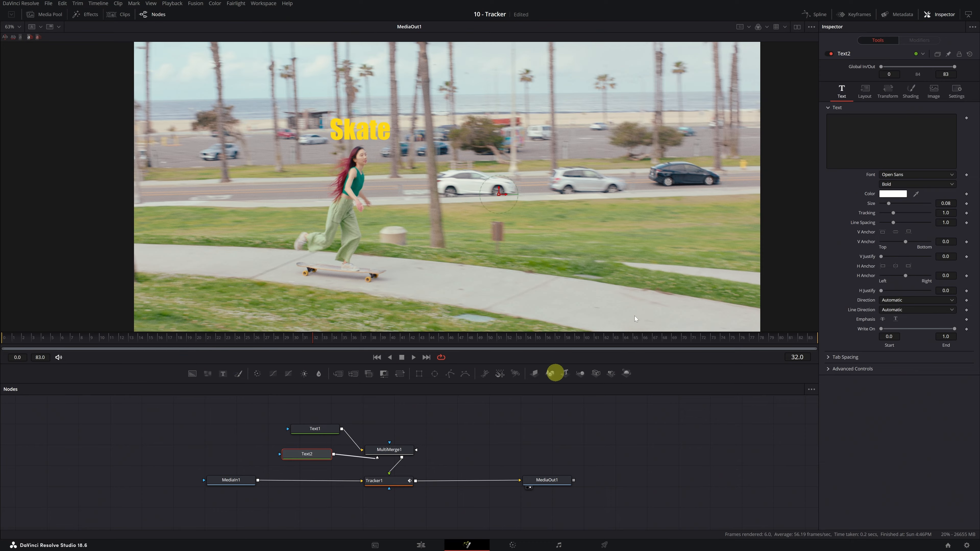
{"action": "left_click", "coordinate": [851, 126]}
{"action": "type", "text": "California"}
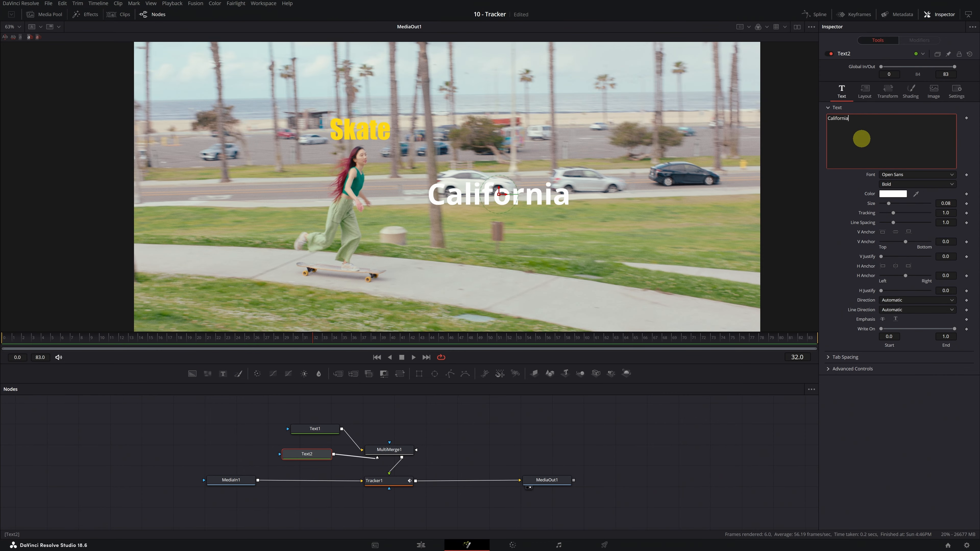
Step: Style California in yellow Impact at a smaller size, positioned just below Skate
{"action": "left_click", "coordinate": [924, 175]}
{"action": "key", "text": "i"}
{"action": "key", "text": "Return"}
{"action": "left_click", "coordinate": [893, 194]}
{"action": "left_click_drag", "start_coordinate": [561, 226], "coordinate": [553, 212]}
{"action": "left_click", "coordinate": [567, 342]}
{"action": "left_click_drag", "start_coordinate": [889, 204], "coordinate": [887, 204]}
{"action": "left_click_drag", "start_coordinate": [499, 194], "coordinate": [423, 158]}
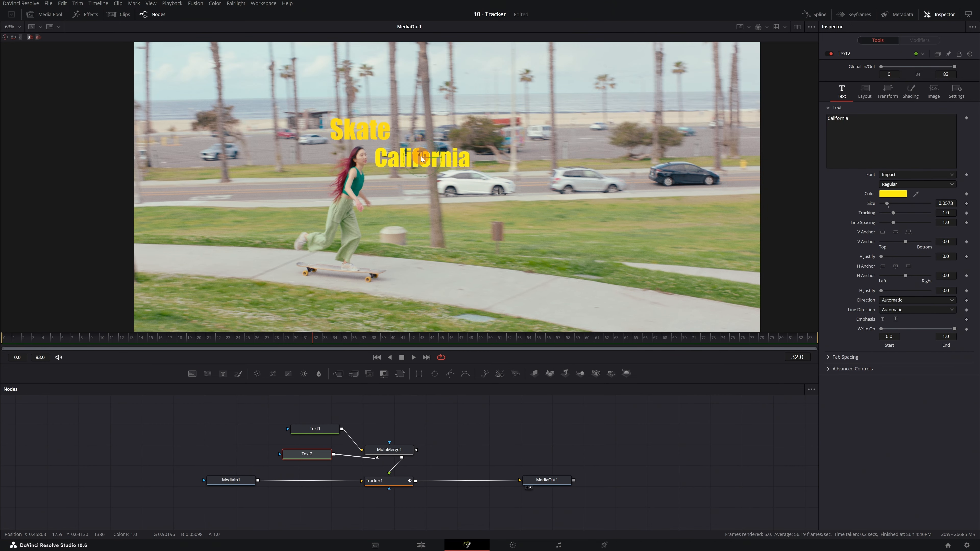
{"action": "left_click_drag", "start_coordinate": [19, 338], "coordinate": [608, 359]}
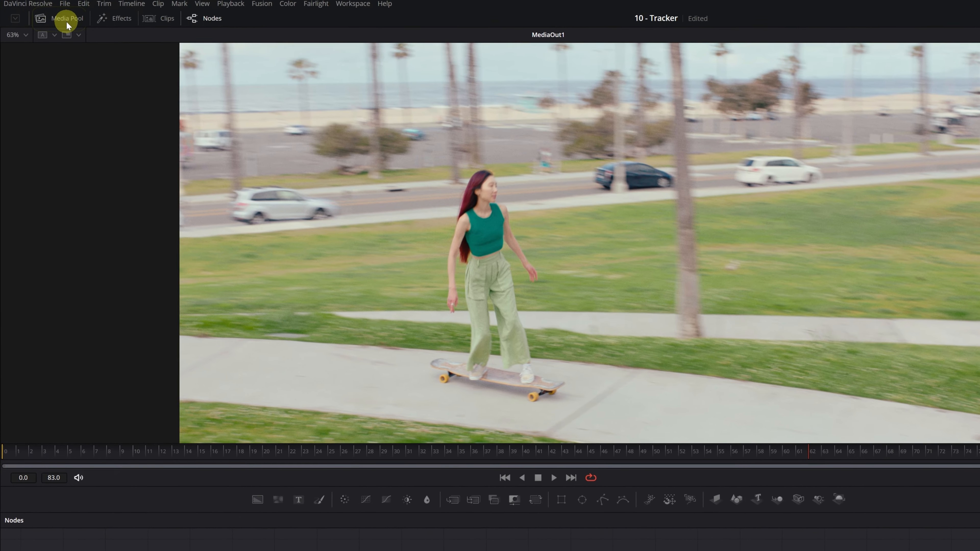
Step: Bring the Shrek head PNG from the Media Pool into the node graph as MediaIn2 and connect it to MultiMerge1
{"action": "left_click", "coordinate": [67, 21]}
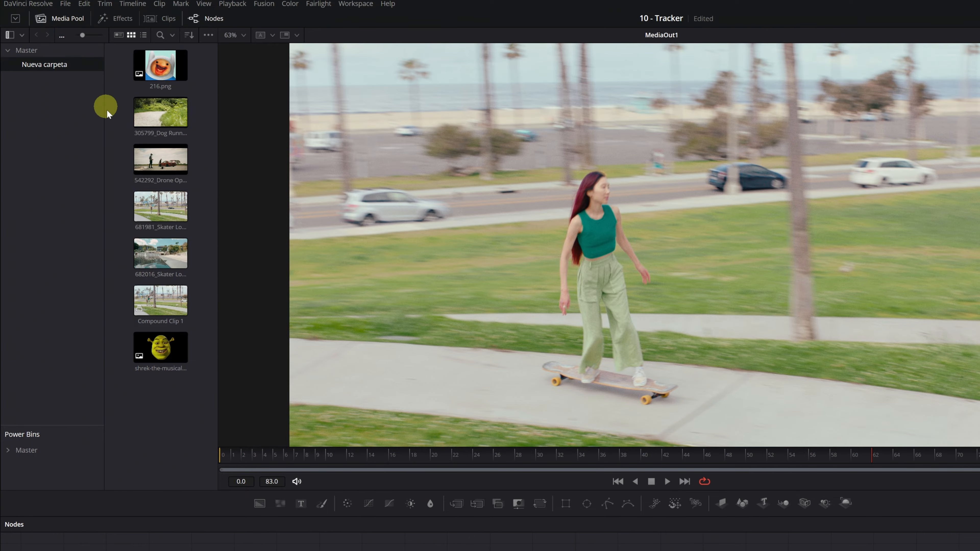
{"action": "left_click", "coordinate": [160, 349]}
{"action": "left_click_drag", "start_coordinate": [161, 352], "coordinate": [316, 446]}
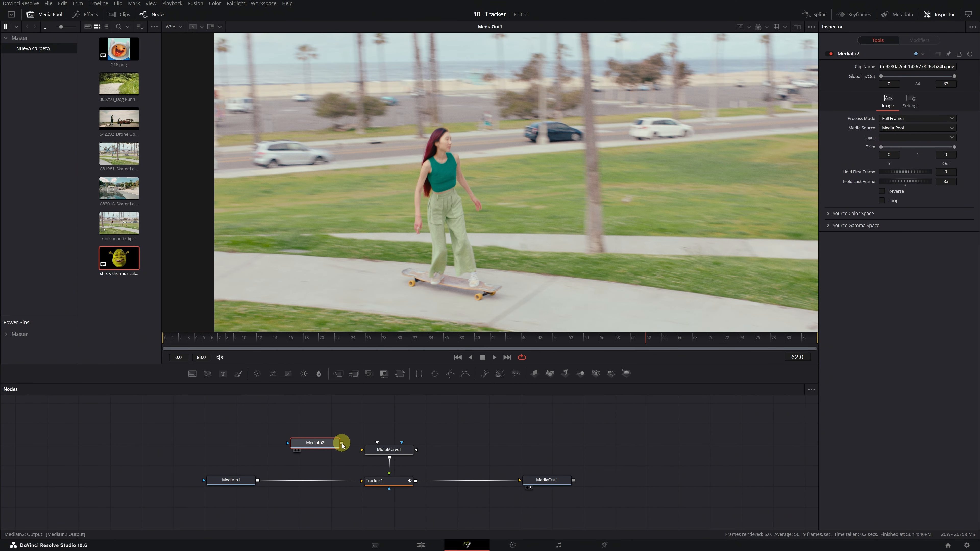
{"action": "left_click_drag", "start_coordinate": [342, 446], "coordinate": [377, 450]}
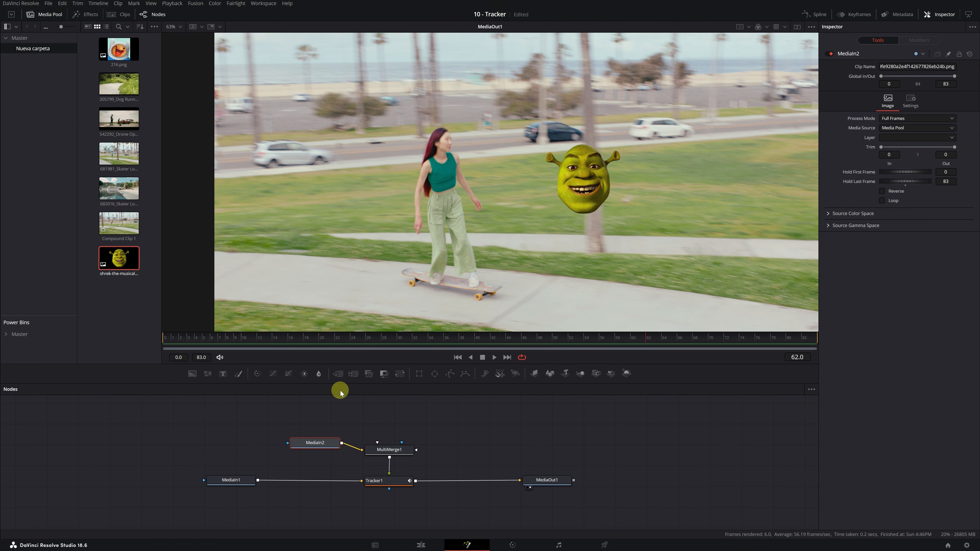
{"action": "left_click_drag", "start_coordinate": [269, 339], "coordinate": [302, 343]}
{"action": "left_click_drag", "start_coordinate": [346, 347], "coordinate": [311, 344]}
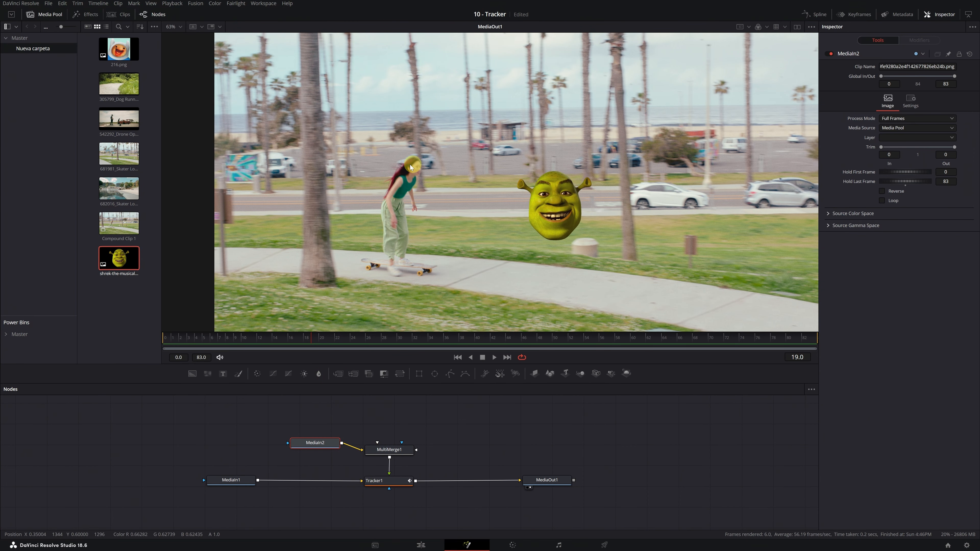
{"action": "left_click_drag", "start_coordinate": [323, 447], "coordinate": [225, 447]}
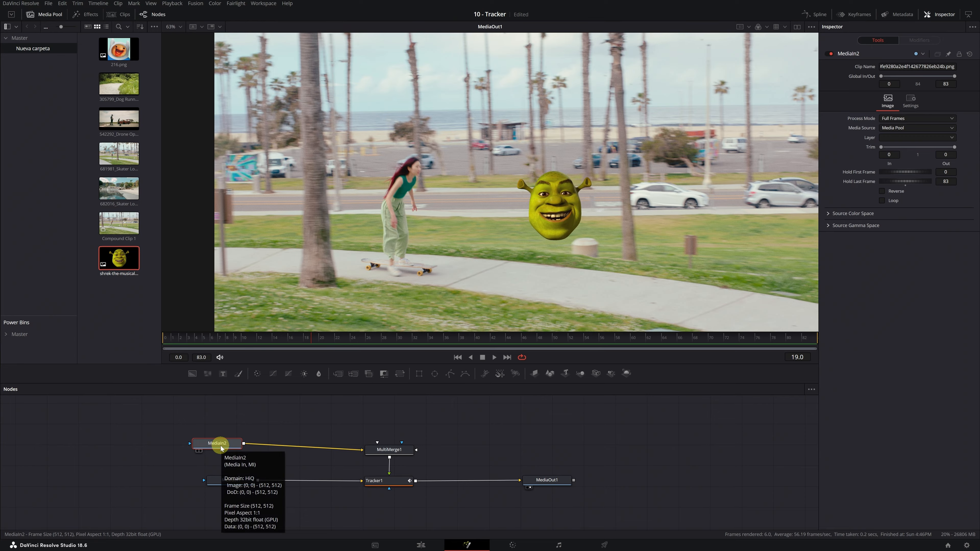
Step: Add a Transform node (Transform1) after the Shrek image via the 'transform' tool search
{"action": "key", "text": "shift+space"}
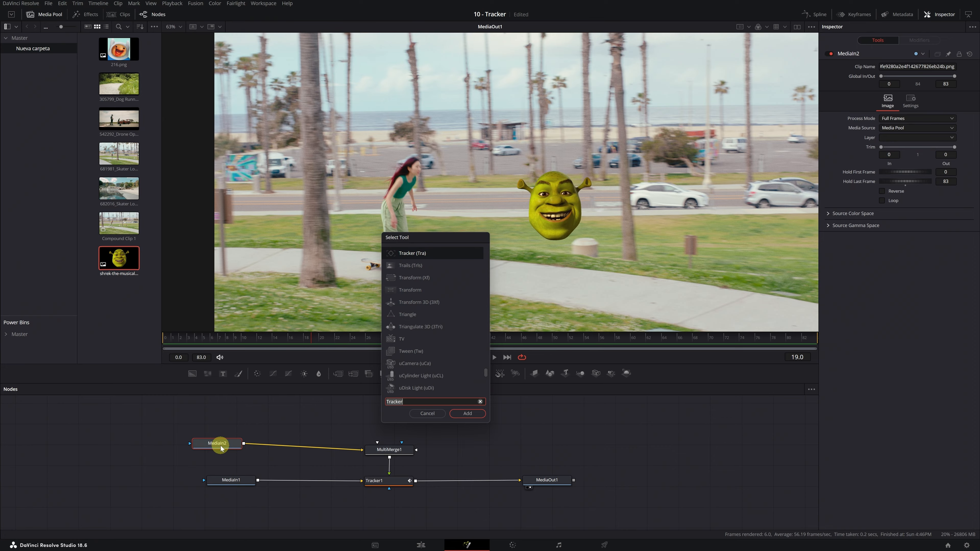
{"action": "type", "text": "transform"}
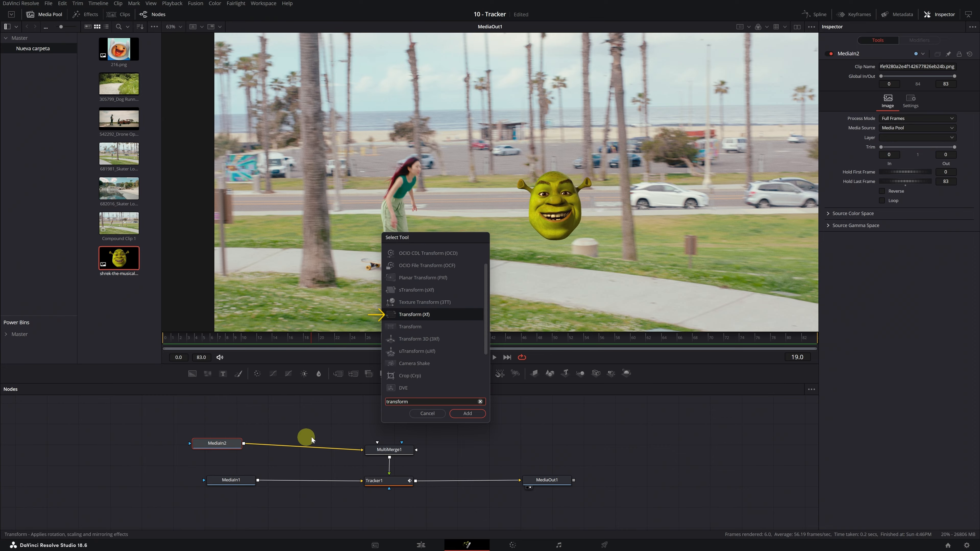
{"action": "left_click", "coordinate": [467, 413]}
{"action": "left_click", "coordinate": [283, 445]}
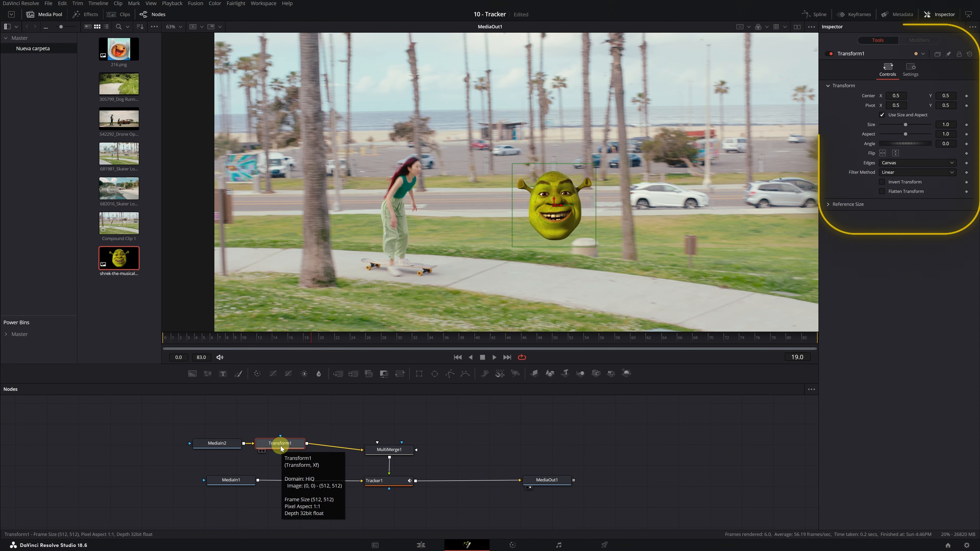
Step: Move the Shrek head onto the skater's face, scale it to 0.529 and tilt it -15.7°
{"action": "left_click_drag", "start_coordinate": [896, 96], "coordinate": [240, 130]}
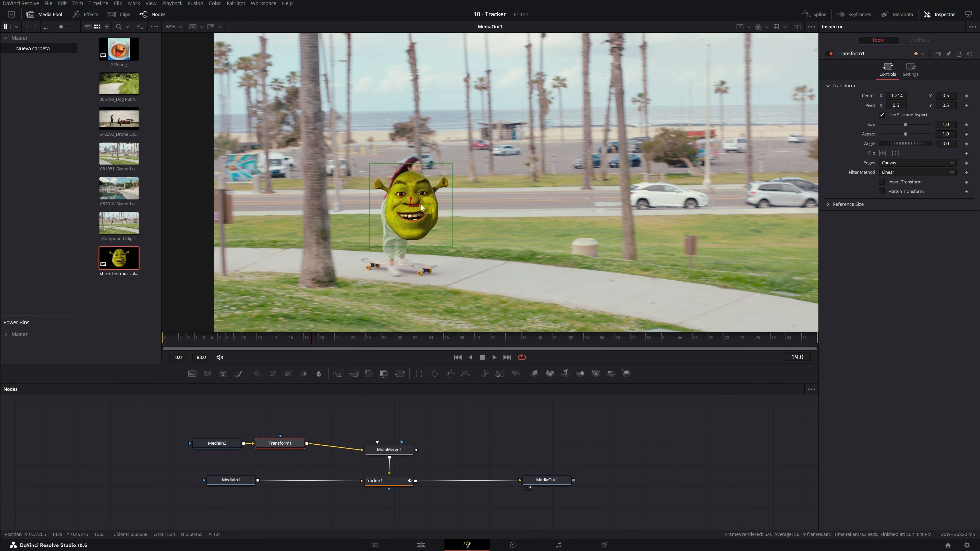
{"action": "left_click_drag", "start_coordinate": [411, 208], "coordinate": [413, 164]}
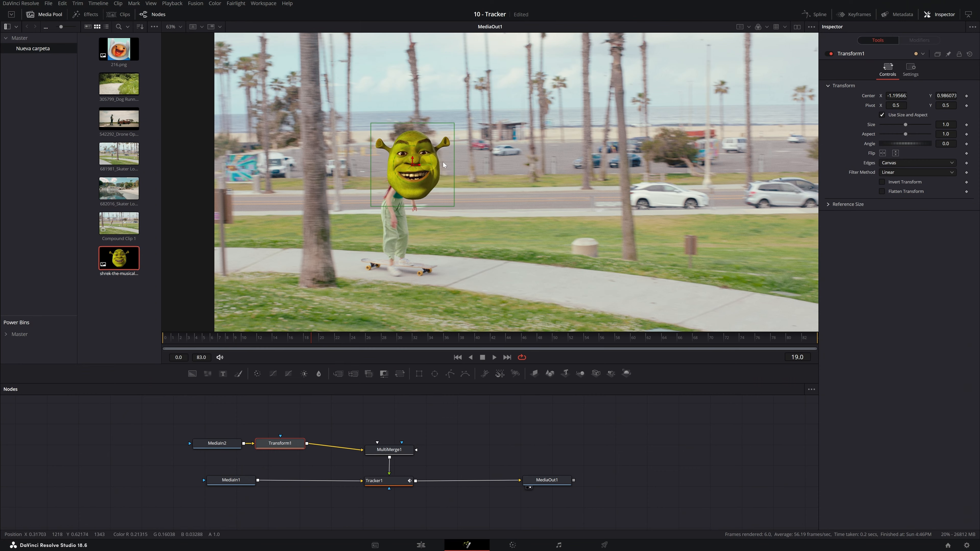
{"action": "left_click_drag", "start_coordinate": [945, 124], "coordinate": [808, 134]}
{"action": "left_click_drag", "start_coordinate": [903, 144], "coordinate": [928, 146]}
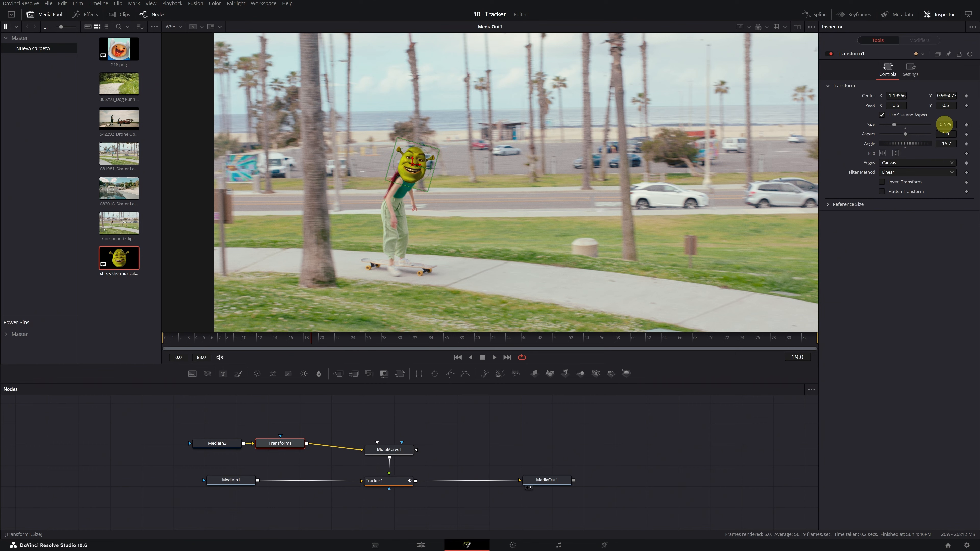
{"action": "left_click_drag", "start_coordinate": [231, 337], "coordinate": [479, 347]}
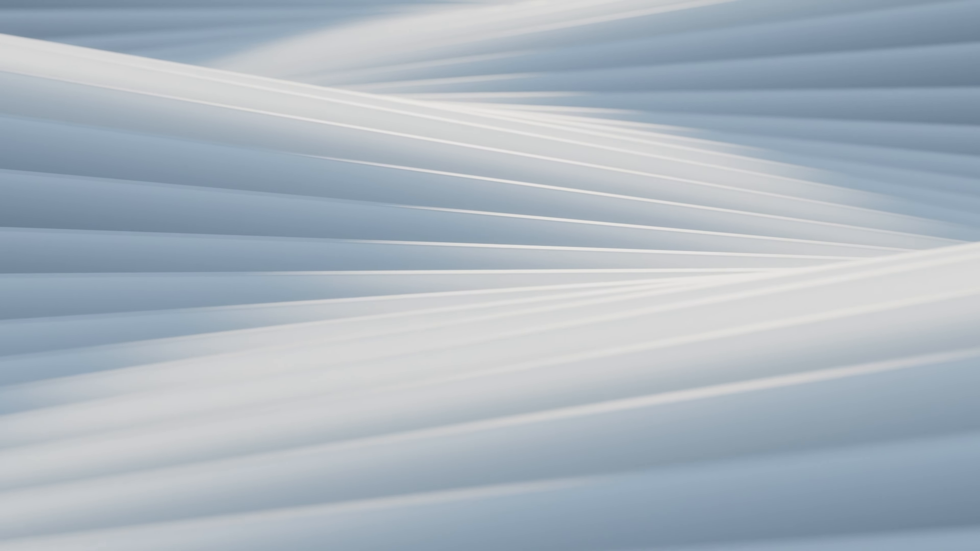